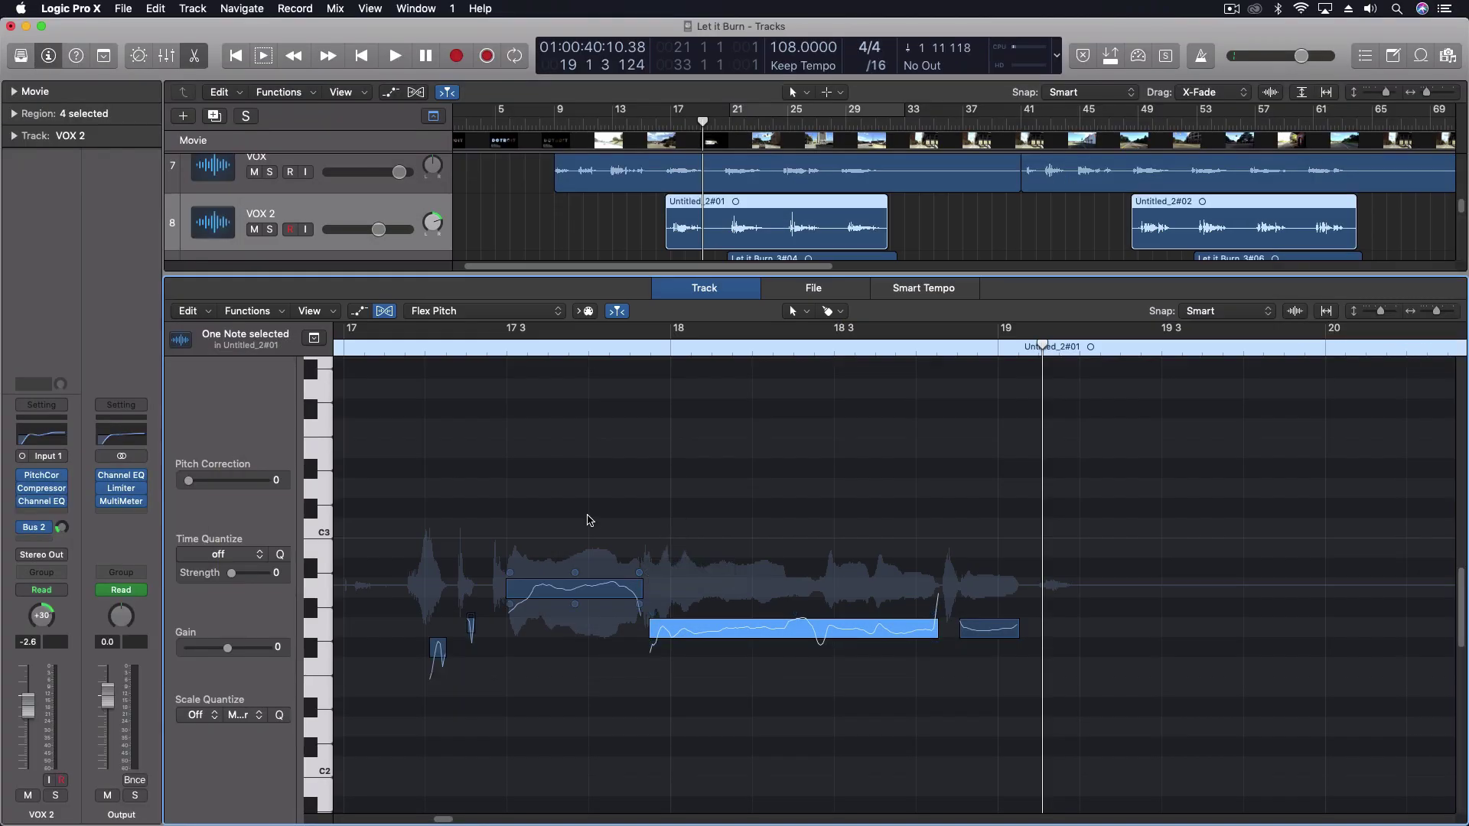
- View the 'formant in spectrogram' image results in Safari, then return to Logic Pro X
{"action": "key", "text": "super+Tab"}
{"action": "key", "text": "super+Tab"}
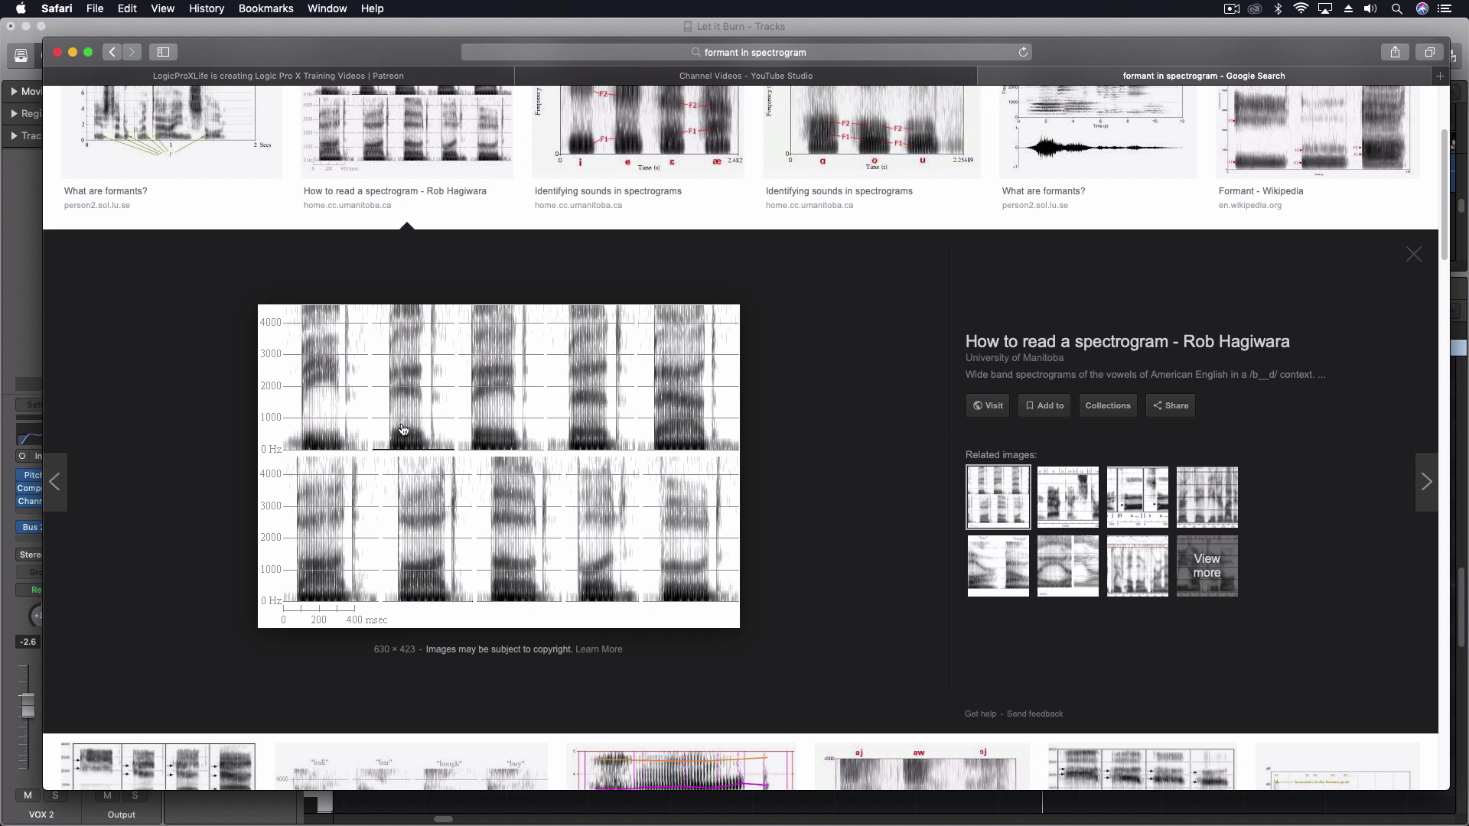
{"action": "key", "text": "super+Tab"}
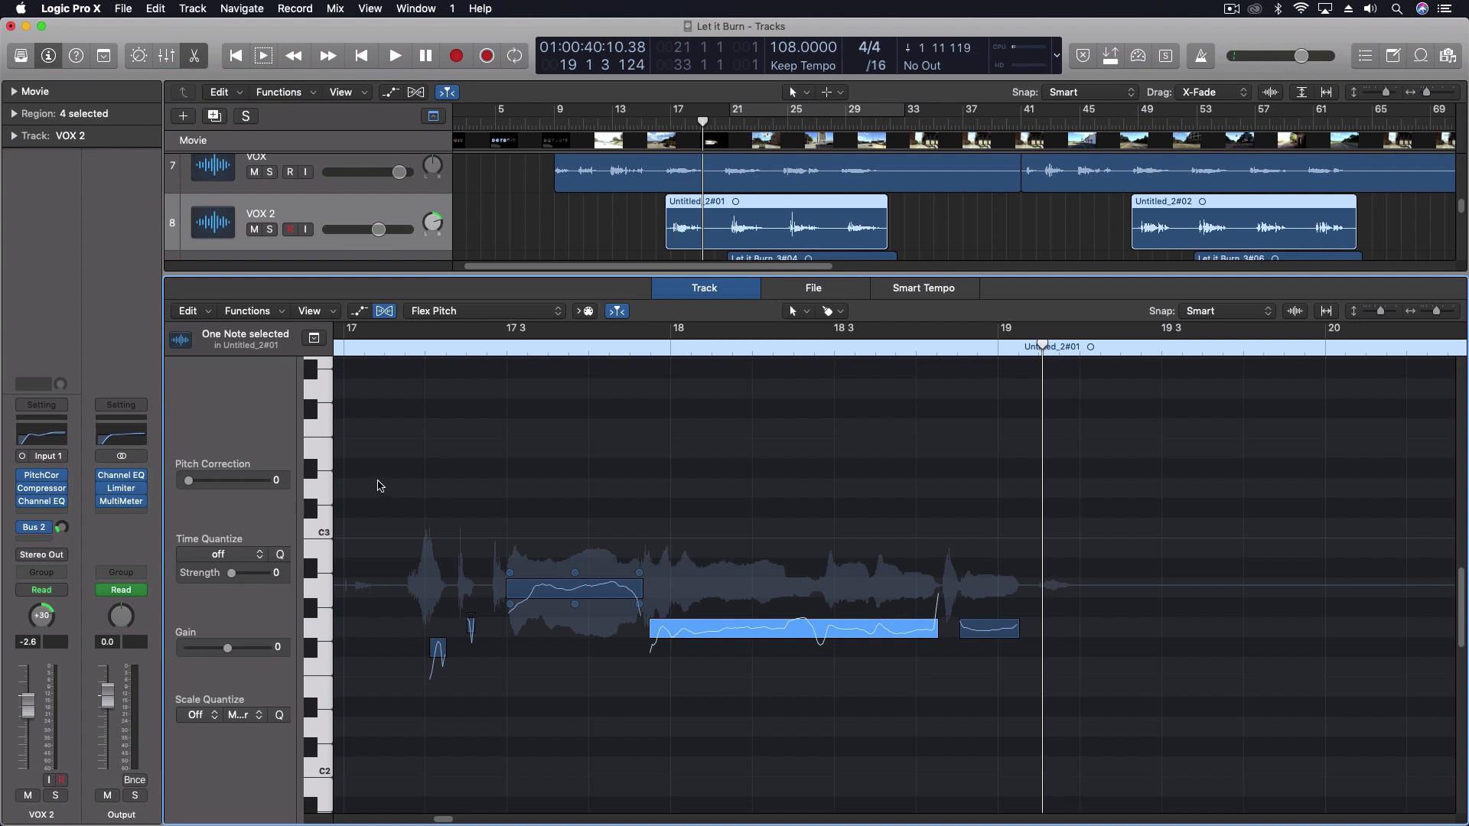
- Raise the vocal note at 17 3 from A2 to D3 and play it back from bar 17
{"action": "left_click", "coordinate": [574, 587]}
{"action": "left_click_drag", "start_coordinate": [574, 587], "coordinate": [562, 480]}
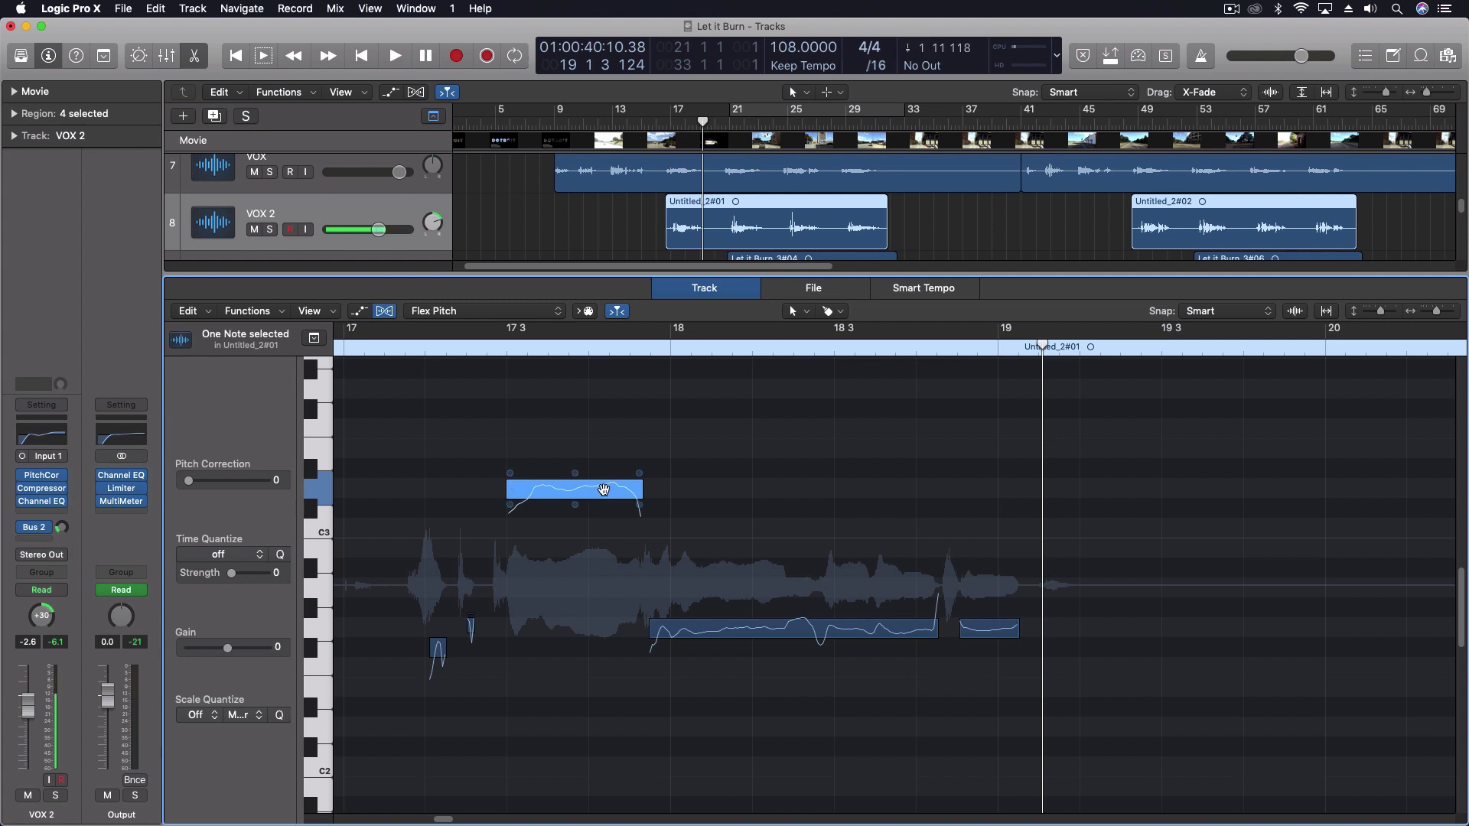
{"action": "left_click", "coordinate": [465, 347]}
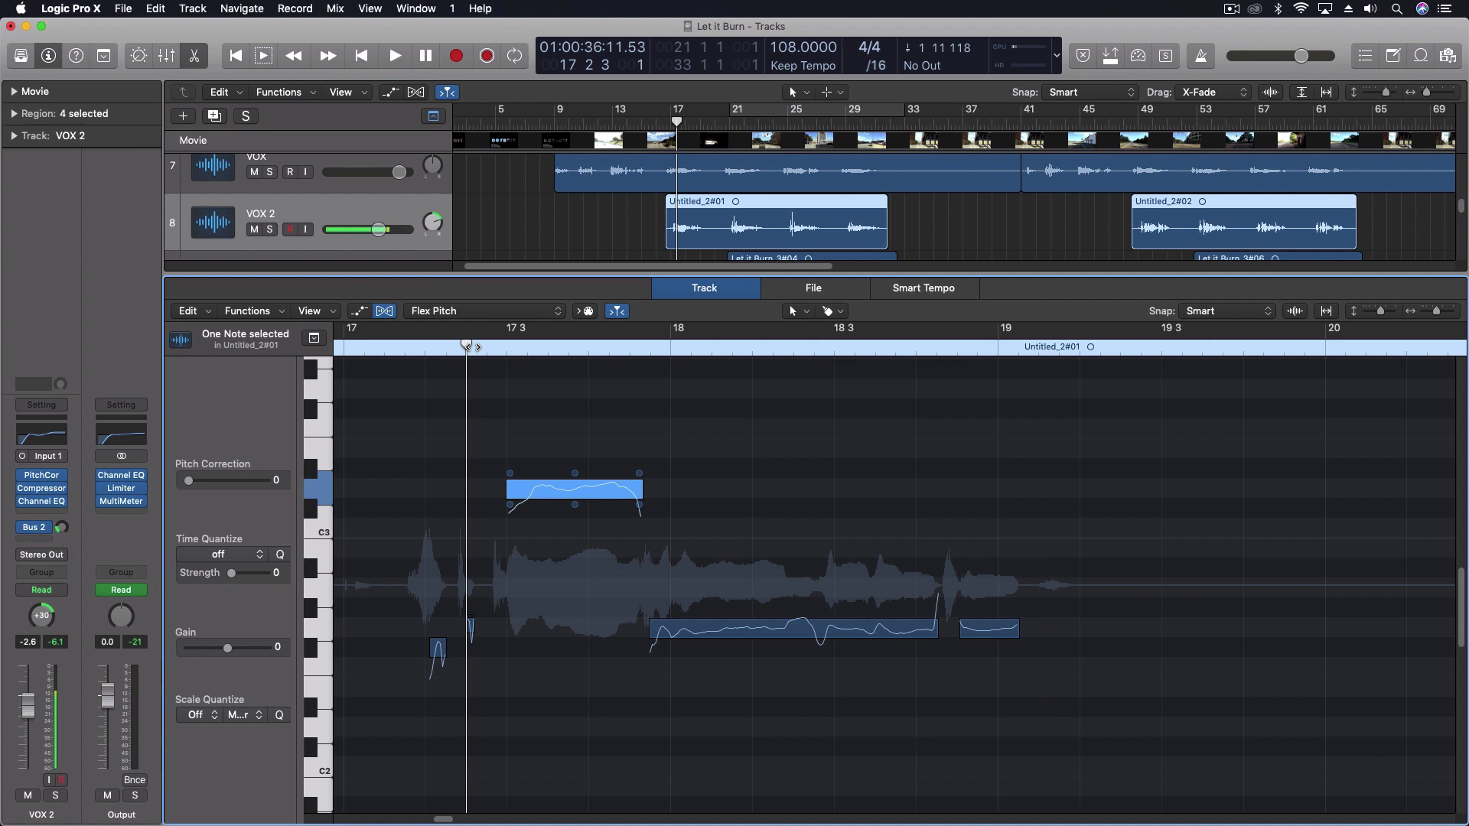
{"action": "key", "text": "space"}
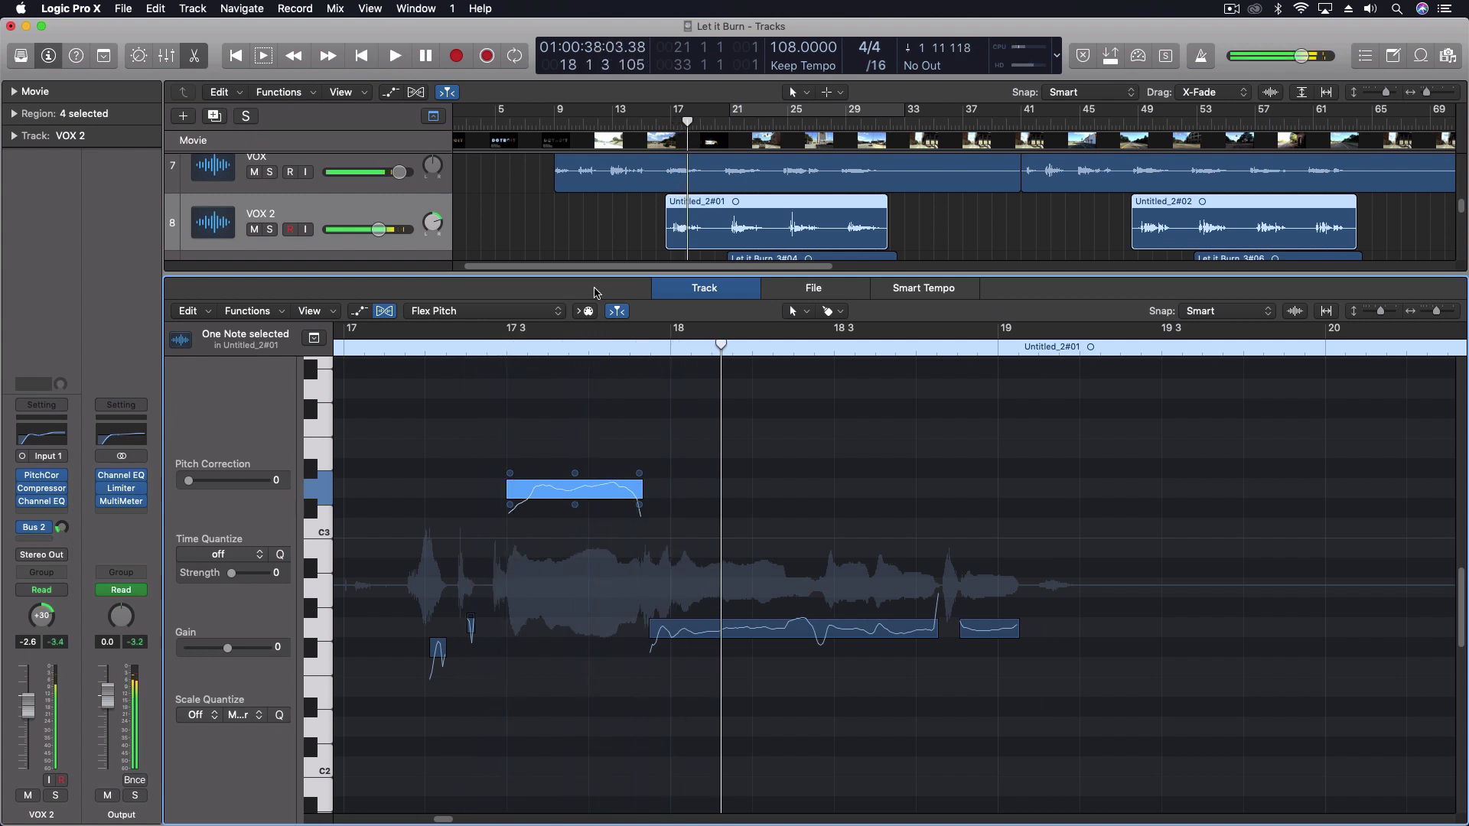
- Solo VOX 2, audition the raised note, then restore its original pitch
{"action": "key", "text": "ctrl+s"}
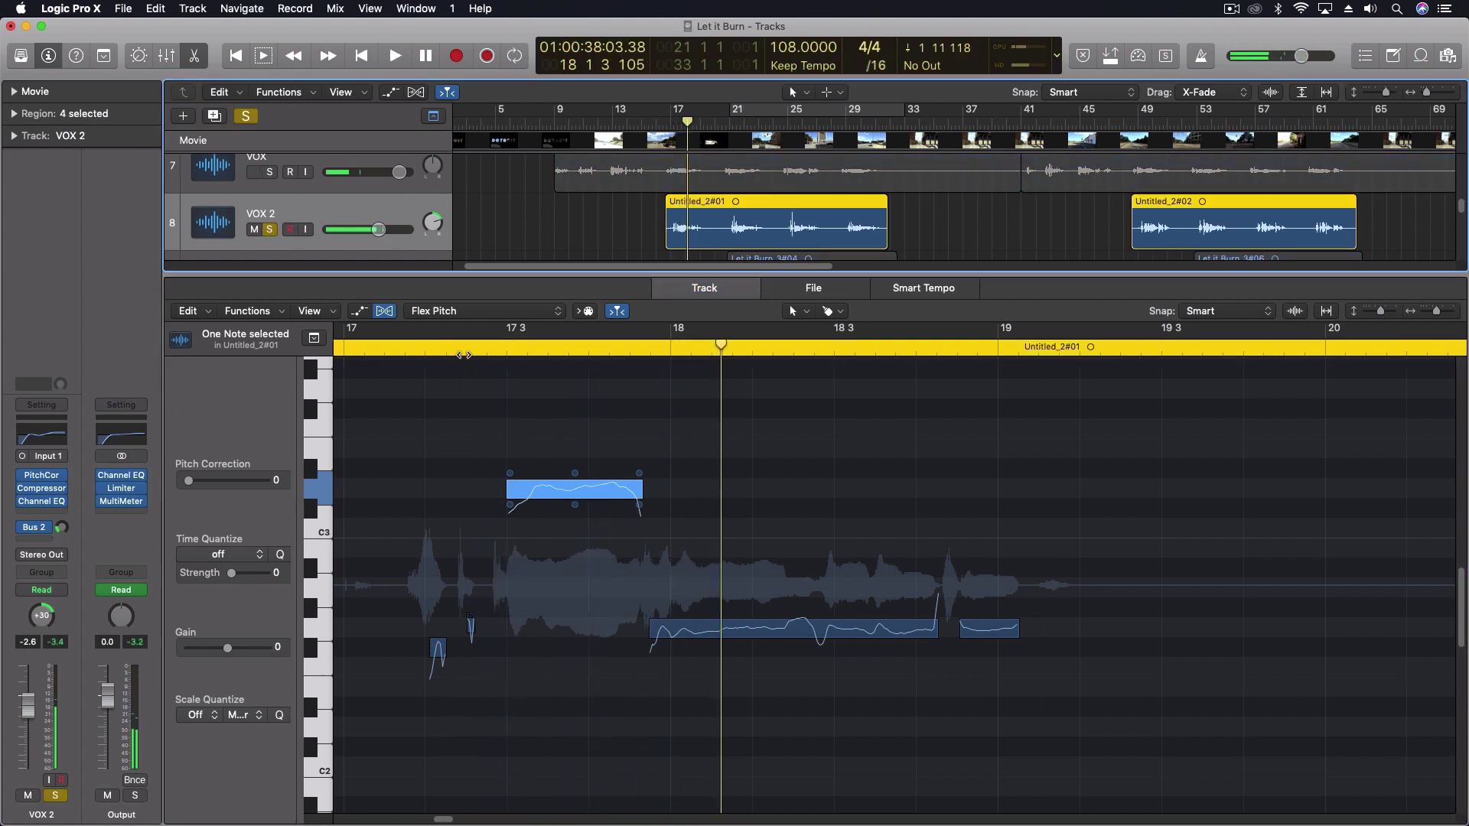
{"action": "left_click", "coordinate": [463, 348]}
{"action": "key", "text": "space"}
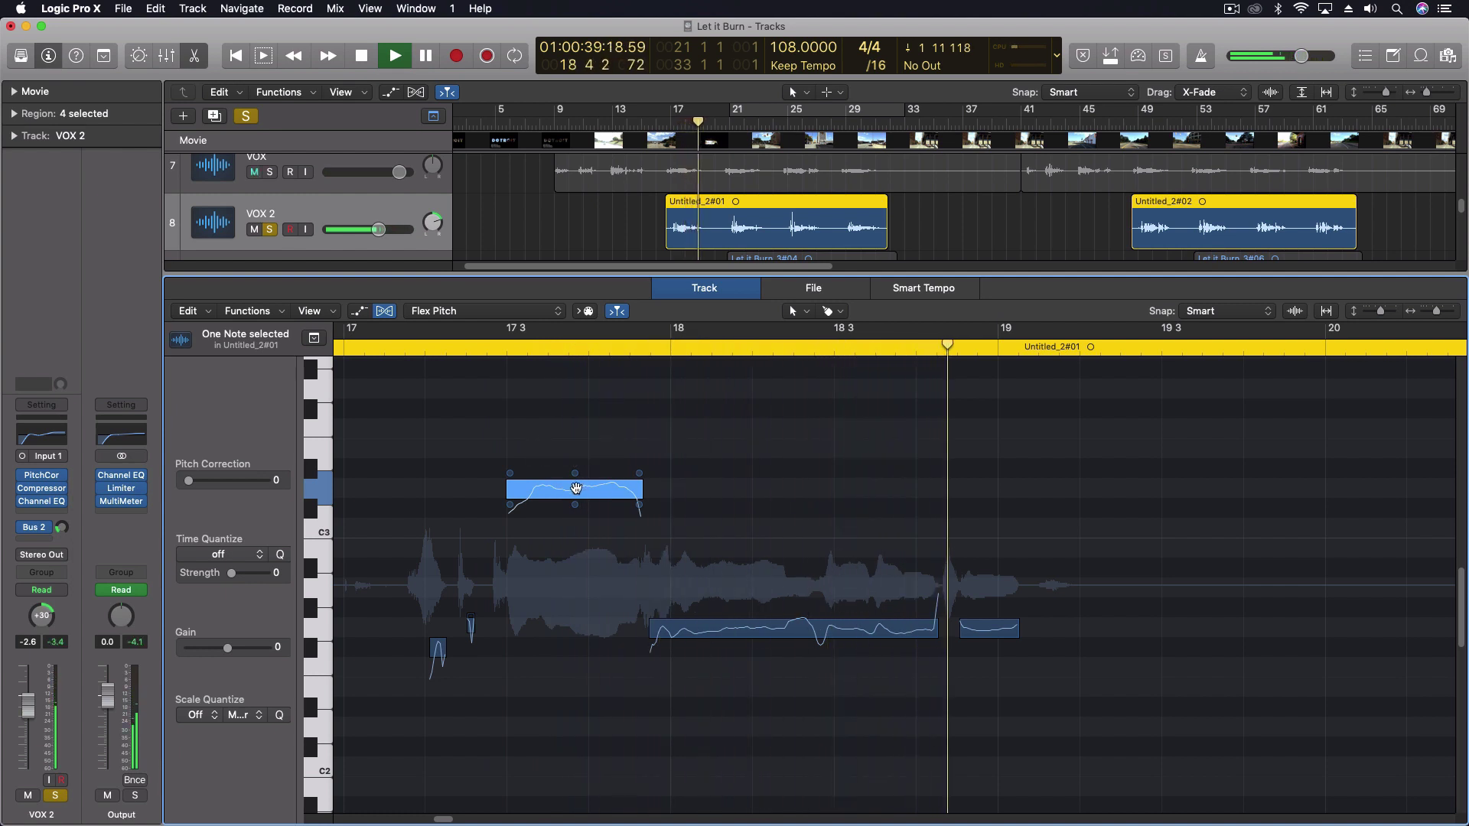
{"action": "key", "text": "space"}
{"action": "left_click_drag", "start_coordinate": [576, 488], "coordinate": [579, 610]}
{"action": "key", "text": "cmd+z"}
{"action": "key", "text": "cmd+shift+z"}
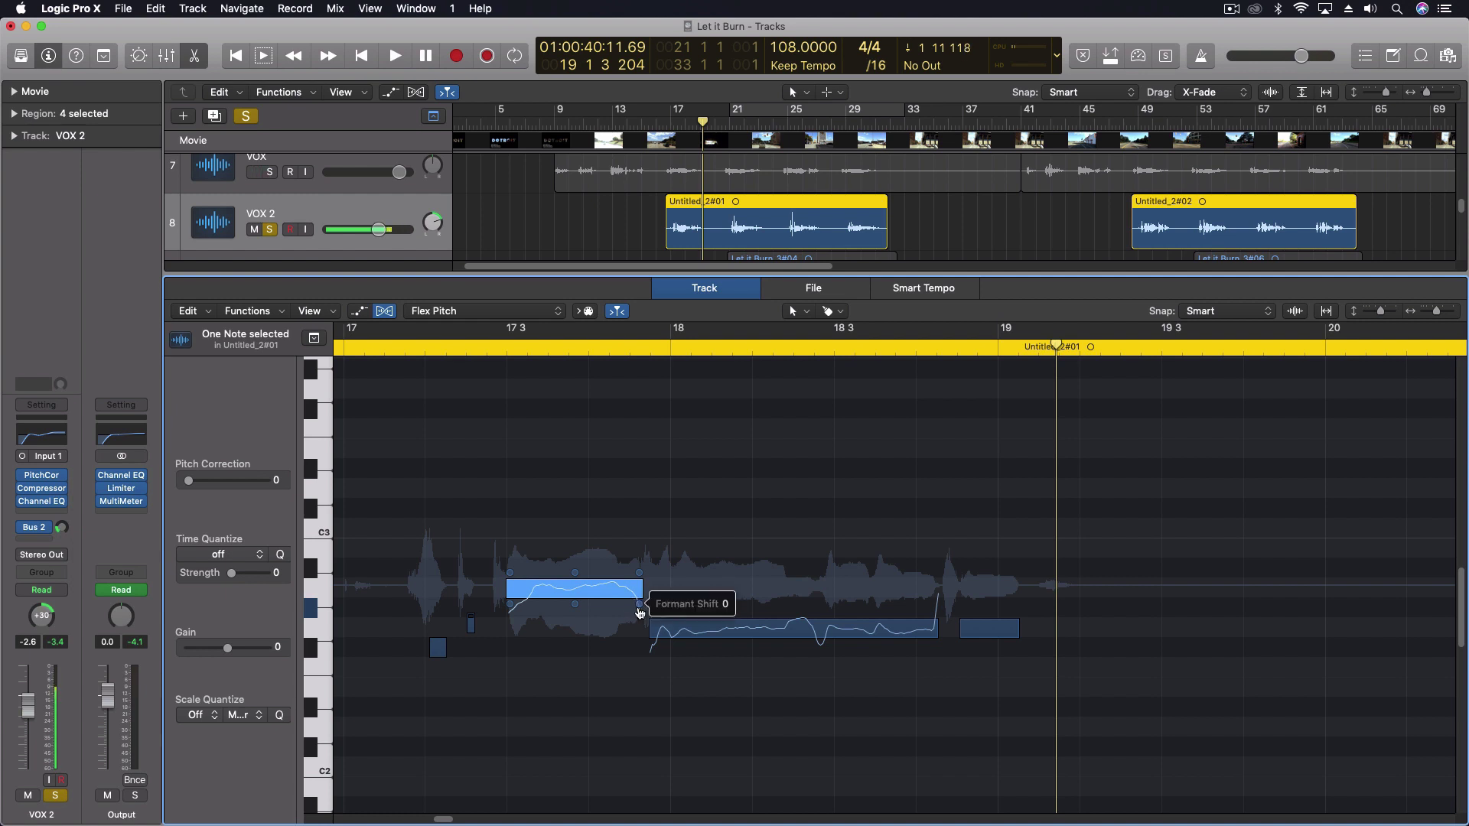
{"action": "mouse_move", "coordinate": [640, 612]}
{"action": "left_mouse_down"}
{"action": "mouse_move", "coordinate": [640, 585]}
{"action": "mouse_move", "coordinate": [640, 612]}
{"action": "left_mouse_up"}
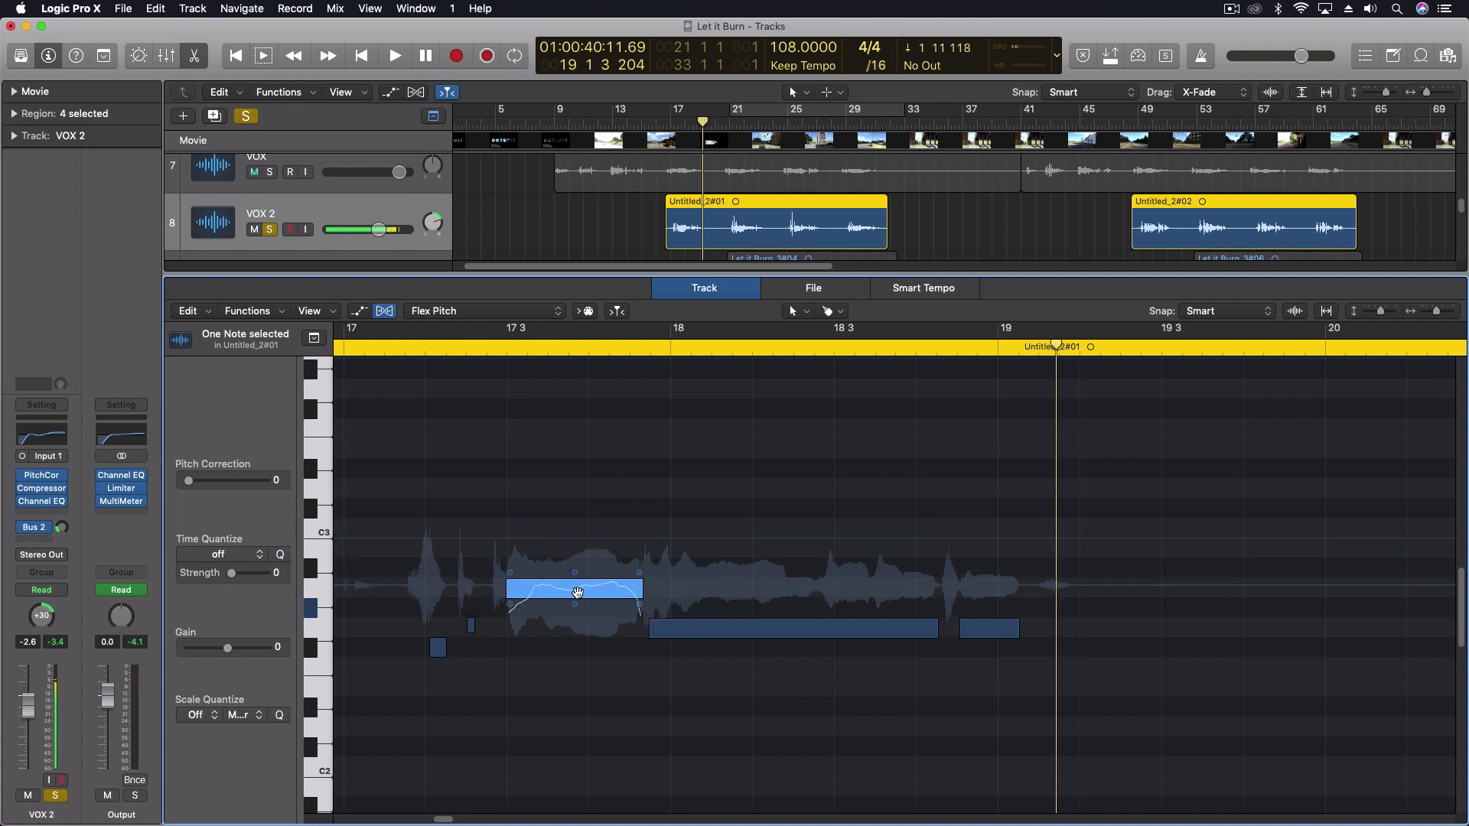
{"action": "left_click", "coordinate": [578, 593]}
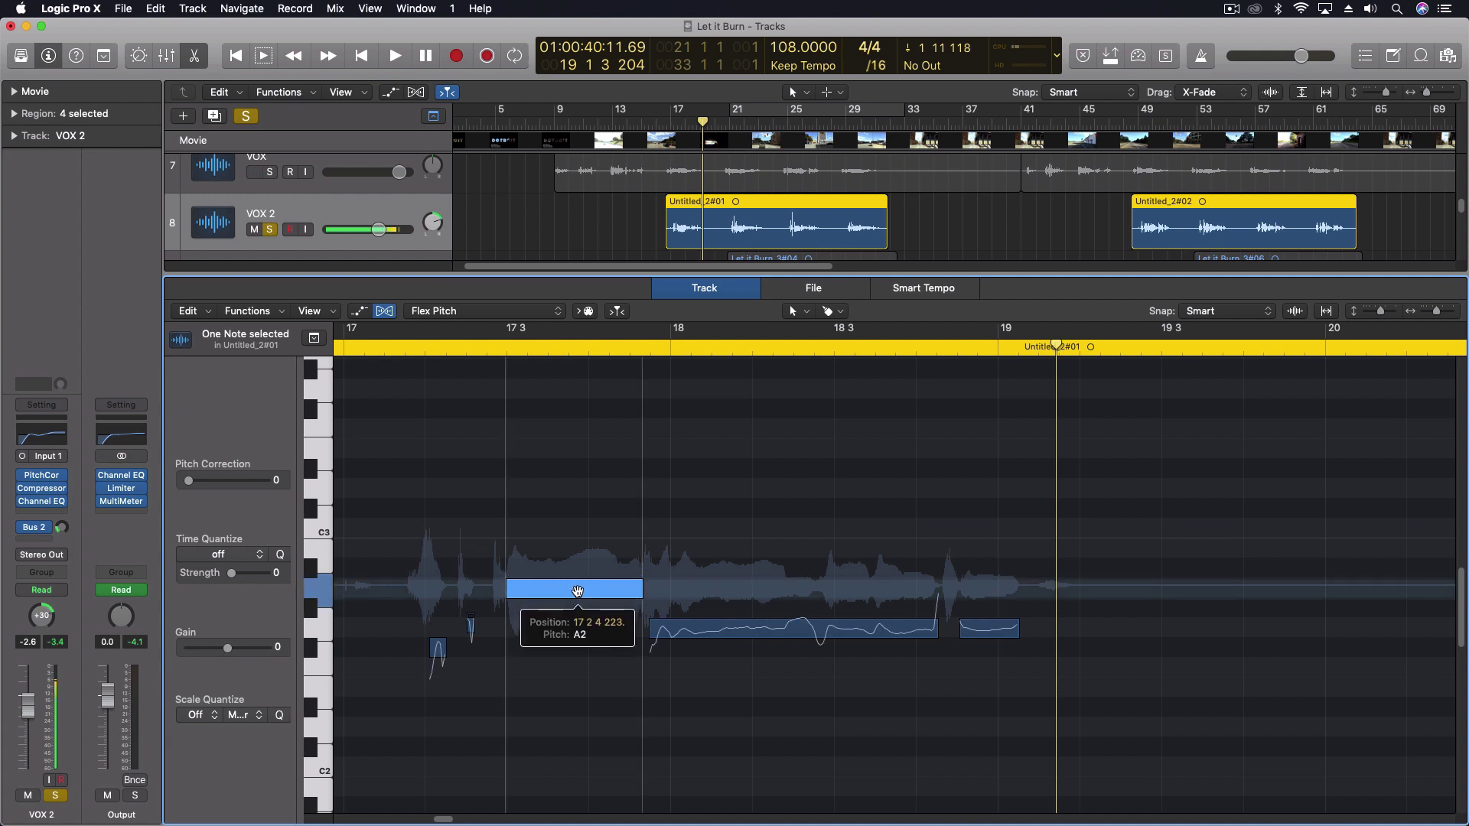
{"action": "mouse_move", "coordinate": [578, 592]}
{"action": "left_mouse_down"}
{"action": "mouse_move", "coordinate": [578, 550]}
{"action": "mouse_move", "coordinate": [641, 581]}
{"action": "mouse_move", "coordinate": [632, 638]}
{"action": "left_mouse_up"}
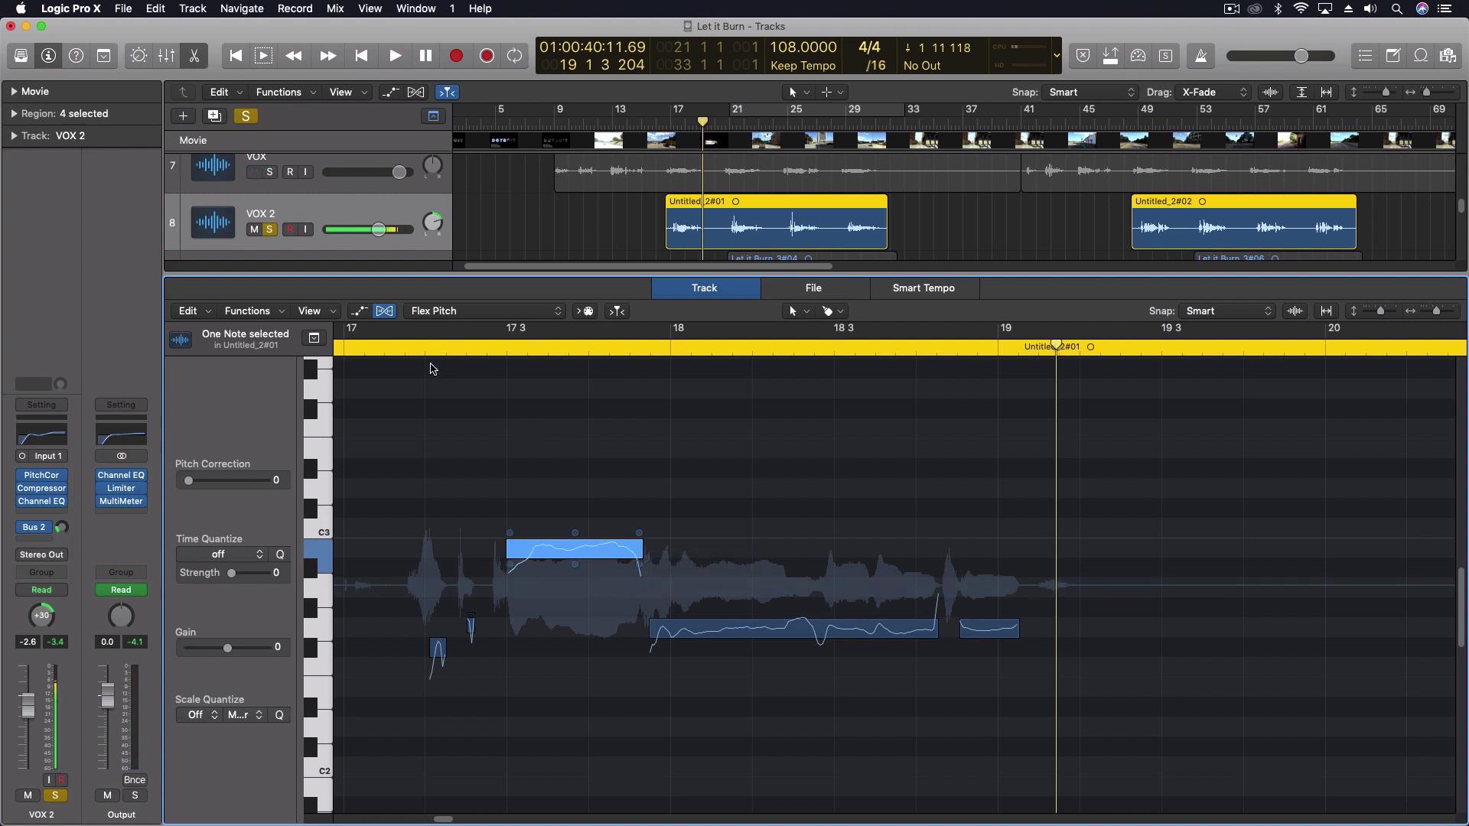
{"action": "left_click", "coordinate": [404, 351]}
{"action": "key", "text": "space"}
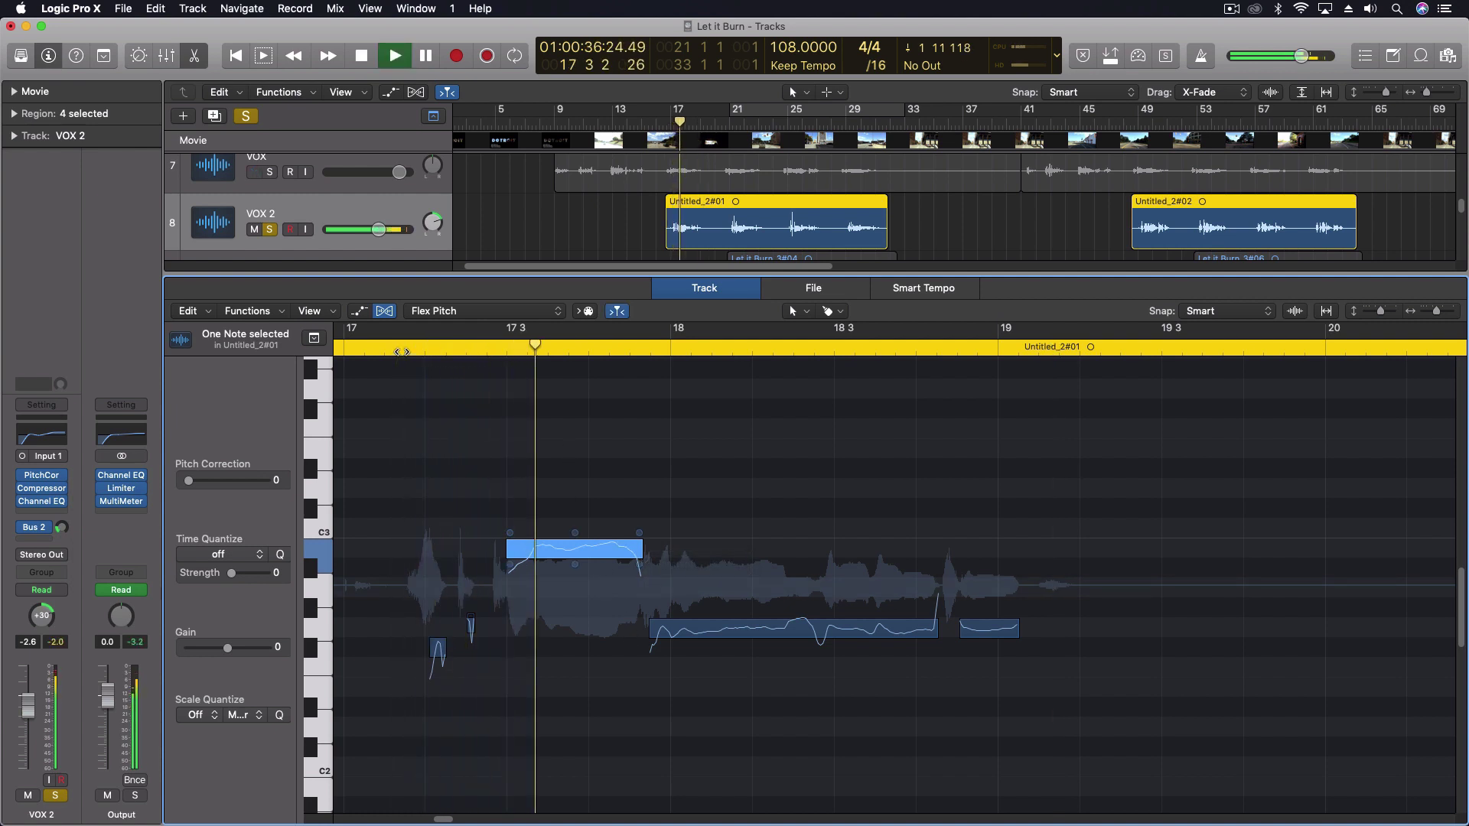
{"action": "key", "text": "space"}
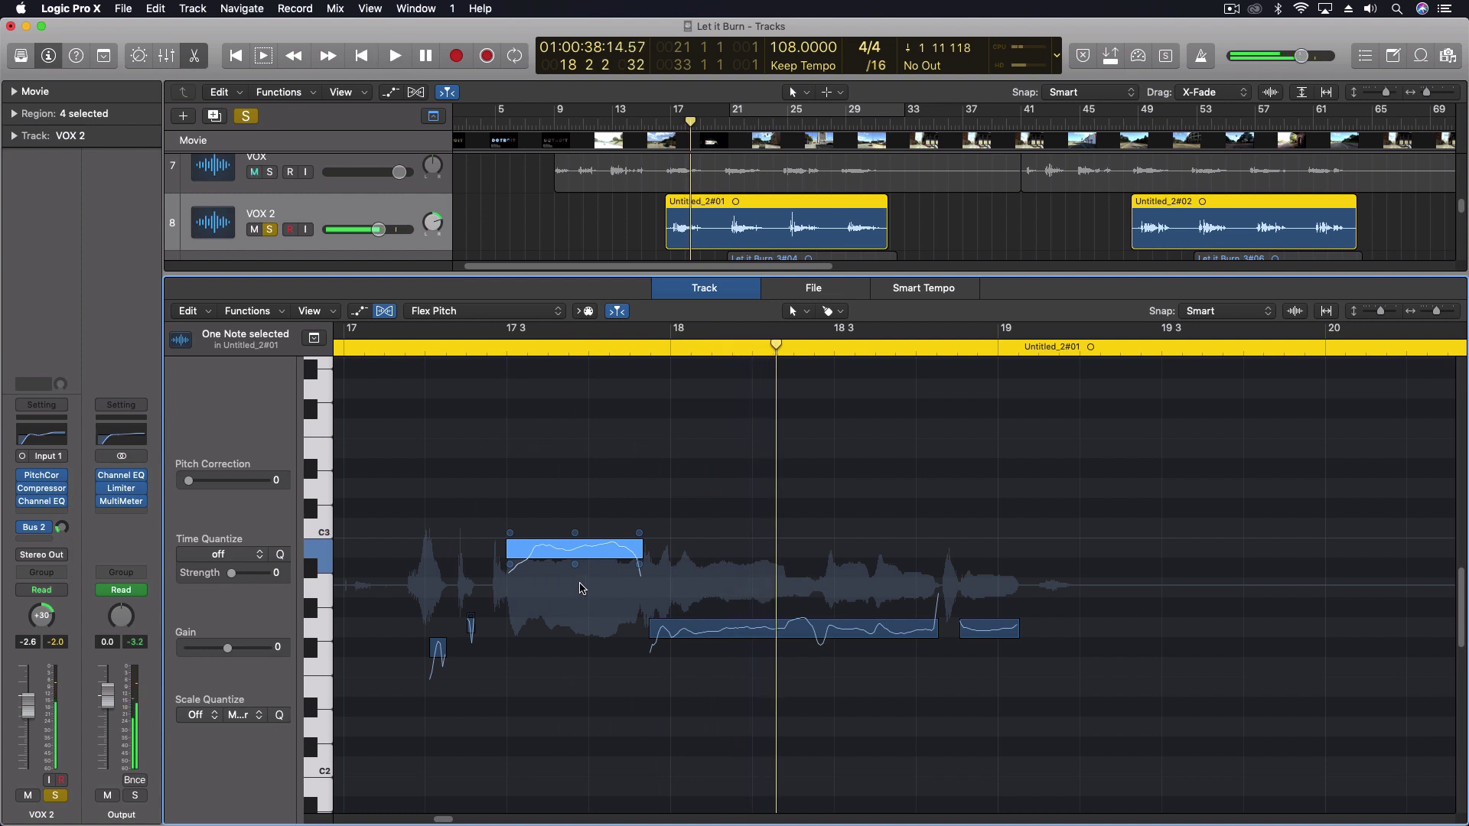
{"action": "key", "text": "ctrl+m"}
{"action": "mouse_move", "coordinate": [640, 577]}
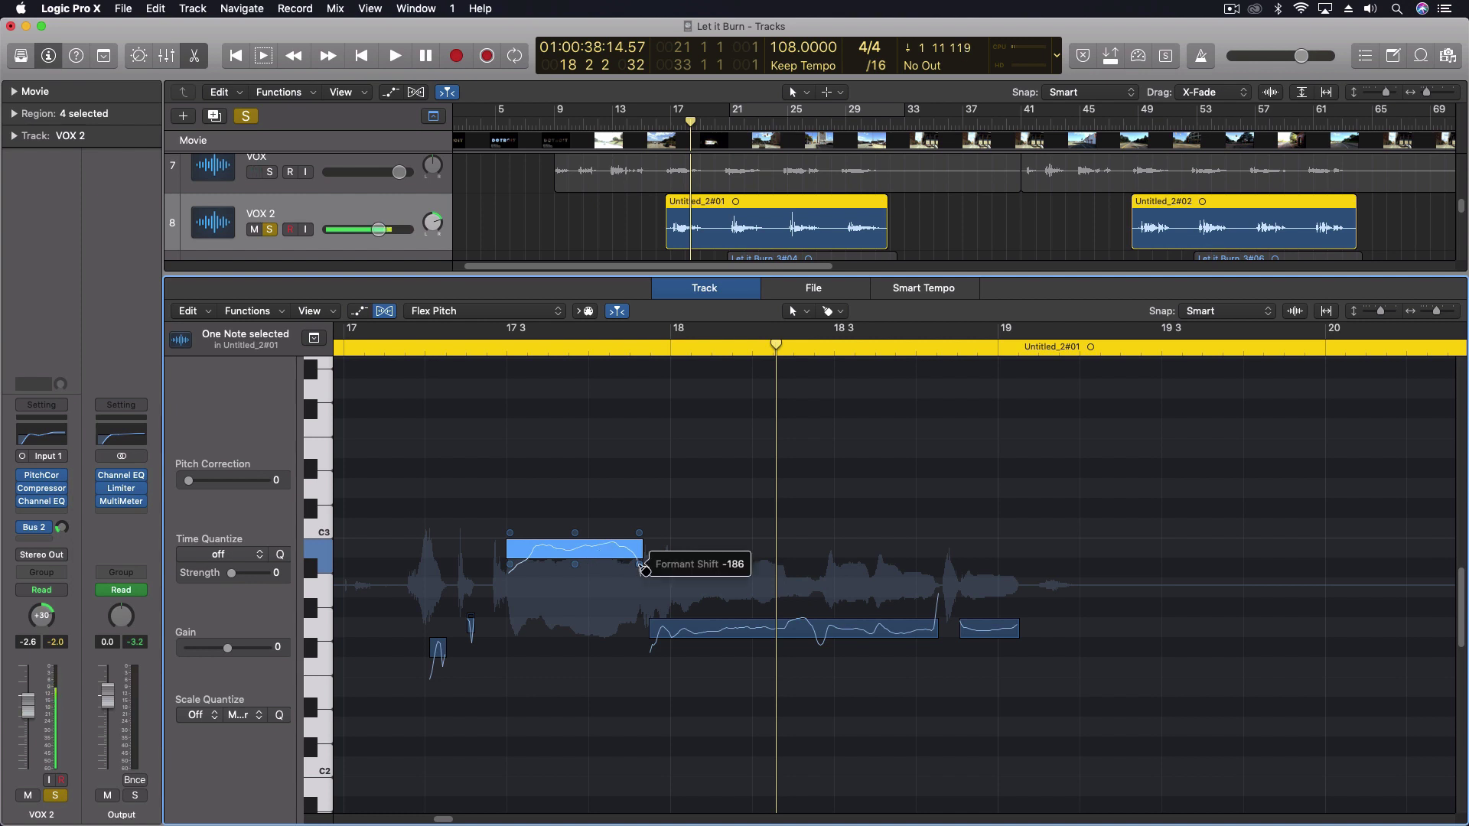
{"action": "key", "text": "ctrl+m"}
- Lower the note about a semitone and cut vibrato to 32% and 6% on two notes
{"action": "left_click_drag", "start_coordinate": [615, 547], "coordinate": [615, 585]}
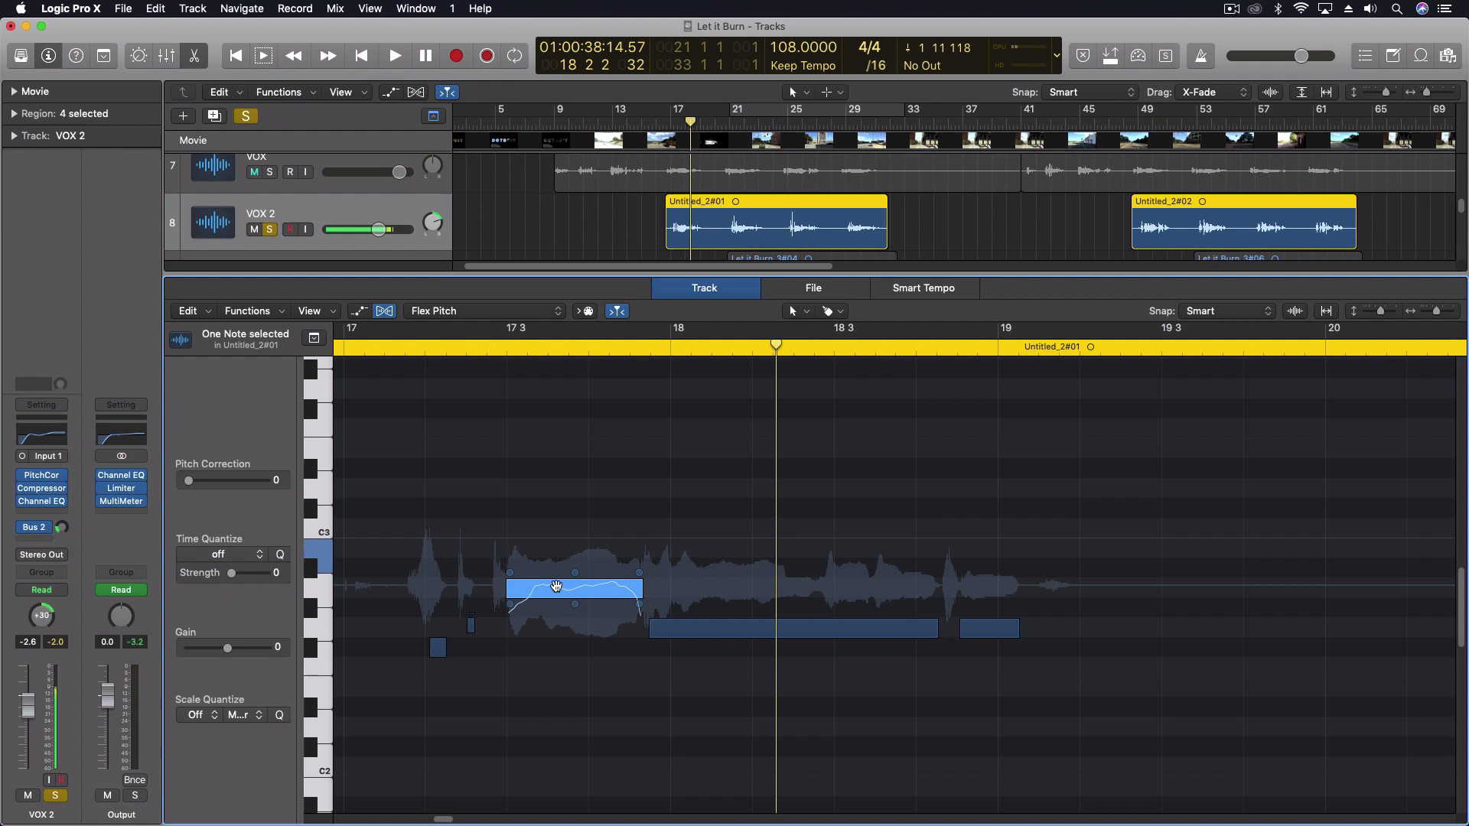
{"action": "key", "text": "ctrl+m"}
{"action": "key", "text": "ctrl+m"}
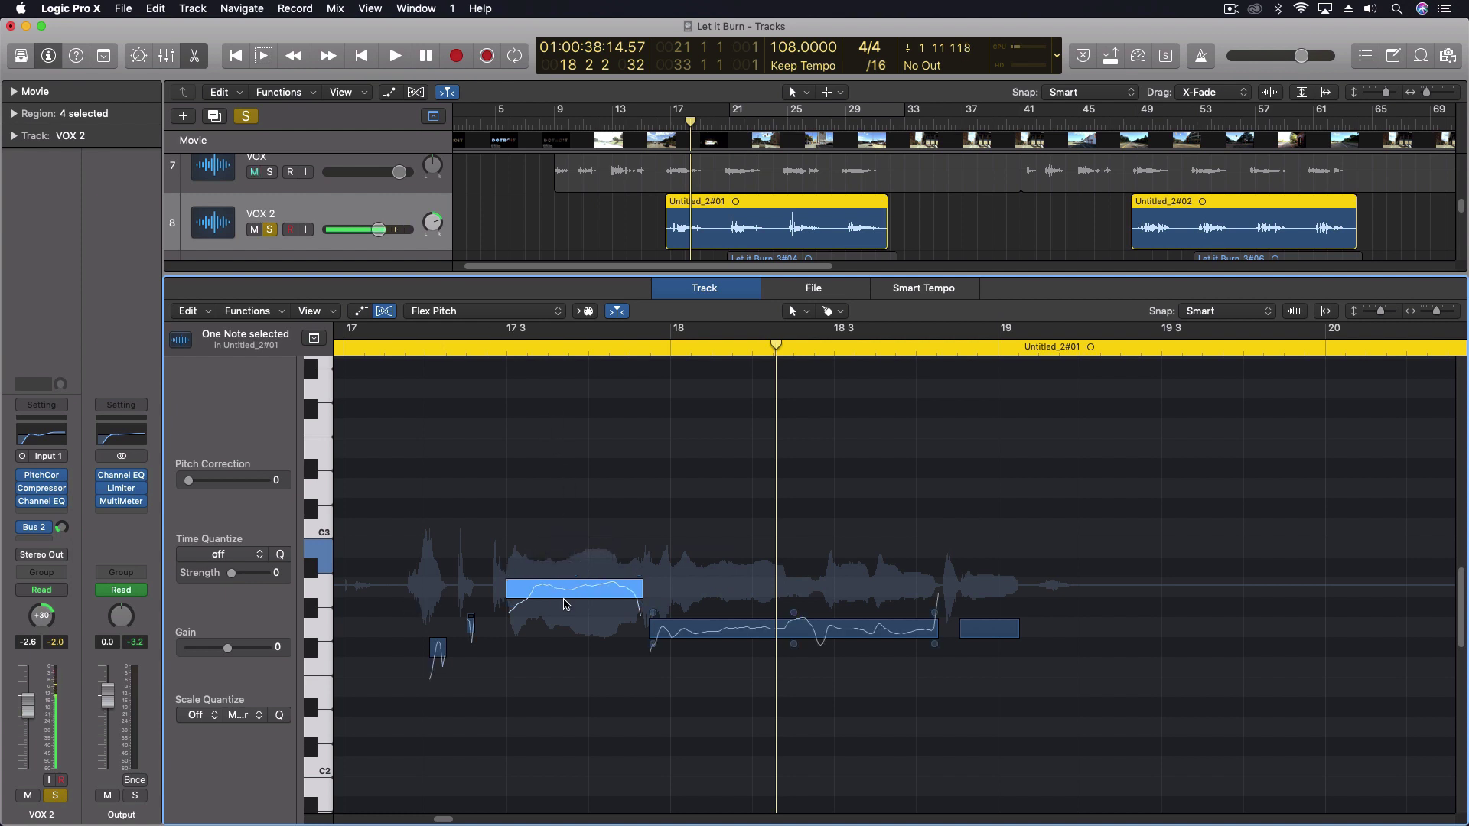
{"action": "left_click_drag", "start_coordinate": [573, 599], "coordinate": [575, 617]}
{"action": "key", "text": "ctrl+m"}
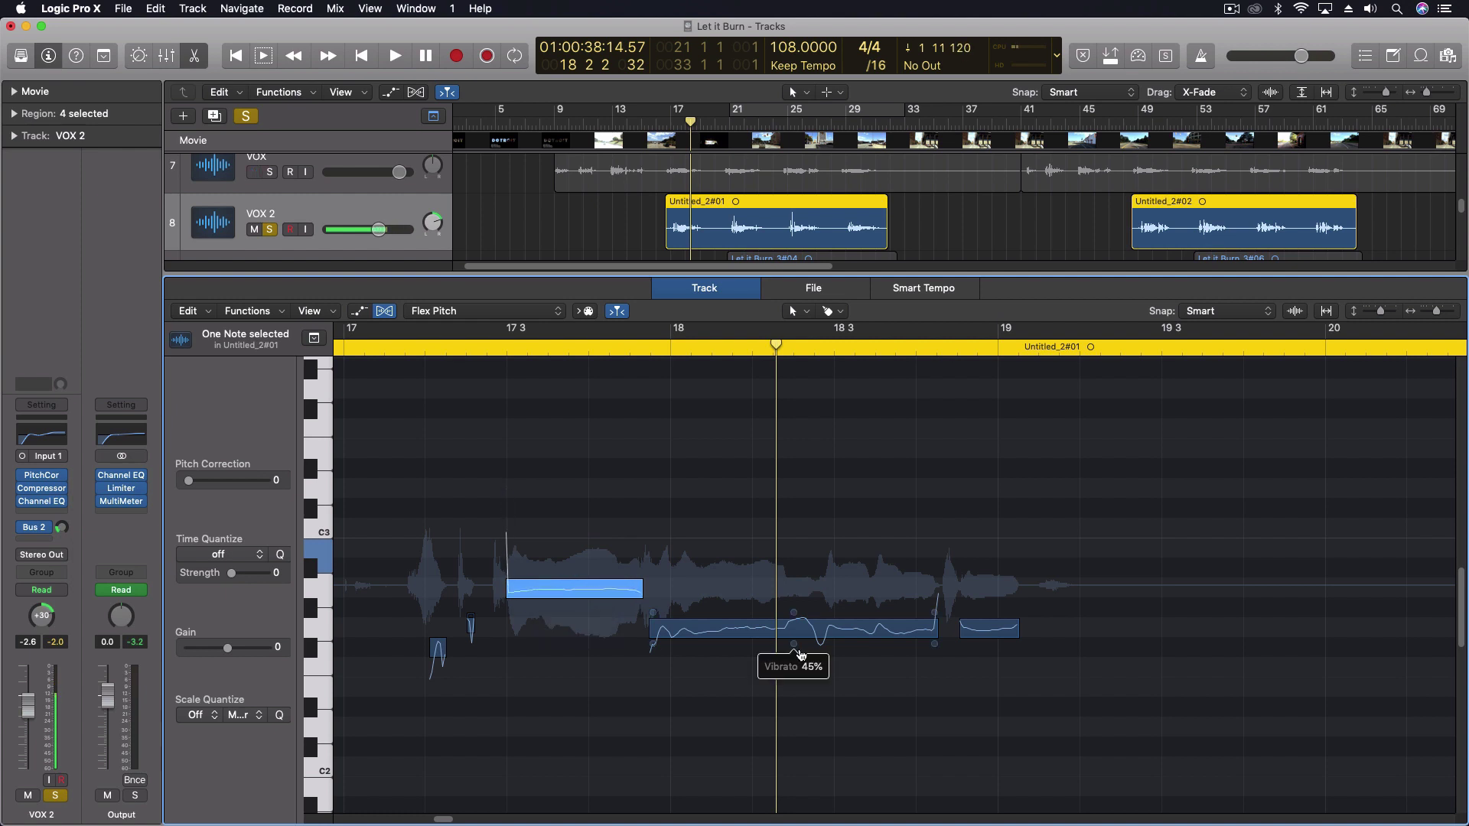
{"action": "left_click_drag", "start_coordinate": [801, 654], "coordinate": [800, 664]}
{"action": "key", "text": "ctrl+m"}
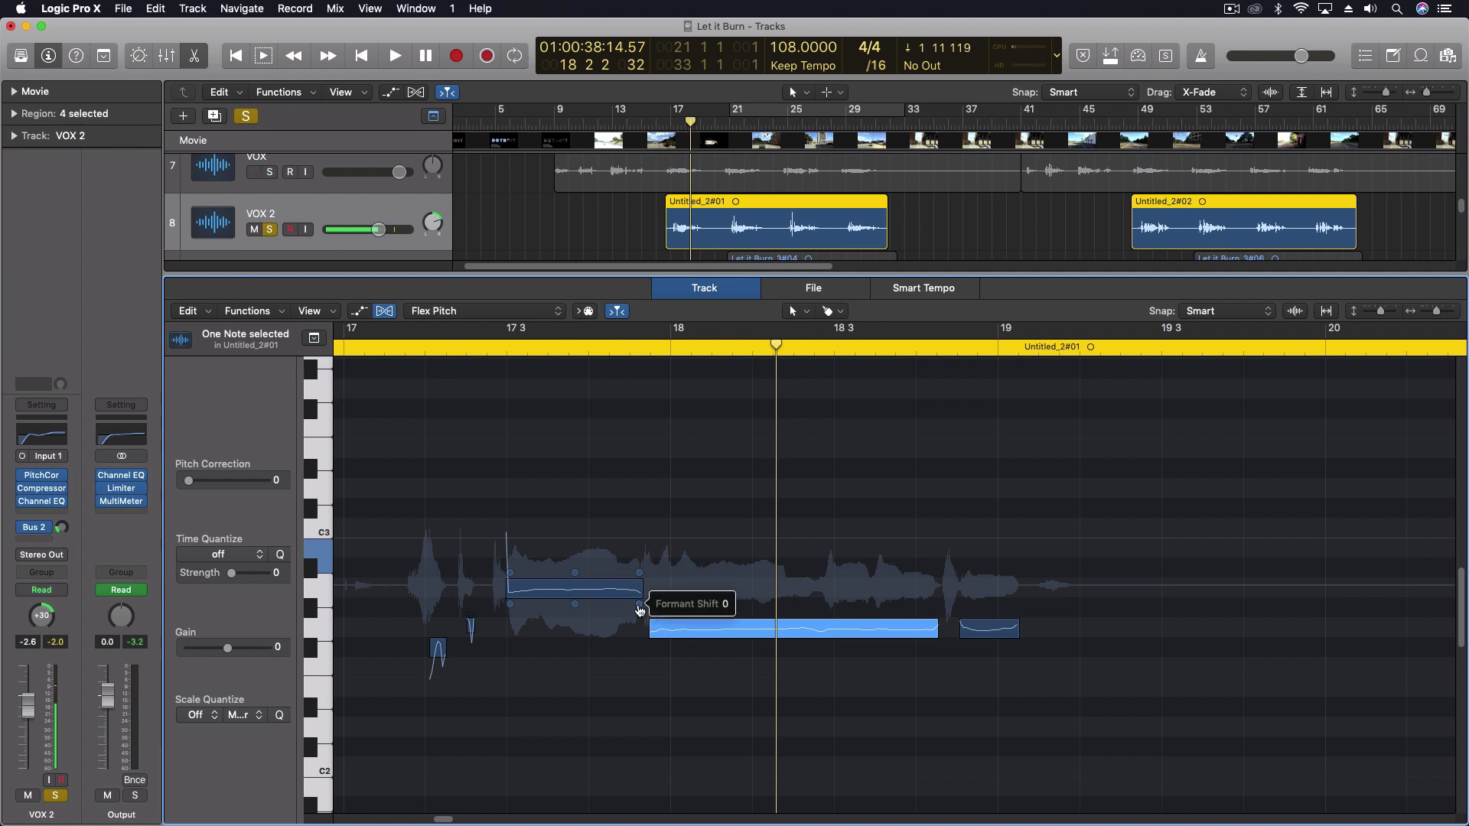
- Raise the first note's formant shift to 166, shift the long note's formants, and play back
{"action": "left_click_drag", "start_coordinate": [640, 610], "coordinate": [638, 524]}
{"action": "left_click", "coordinate": [935, 613]}
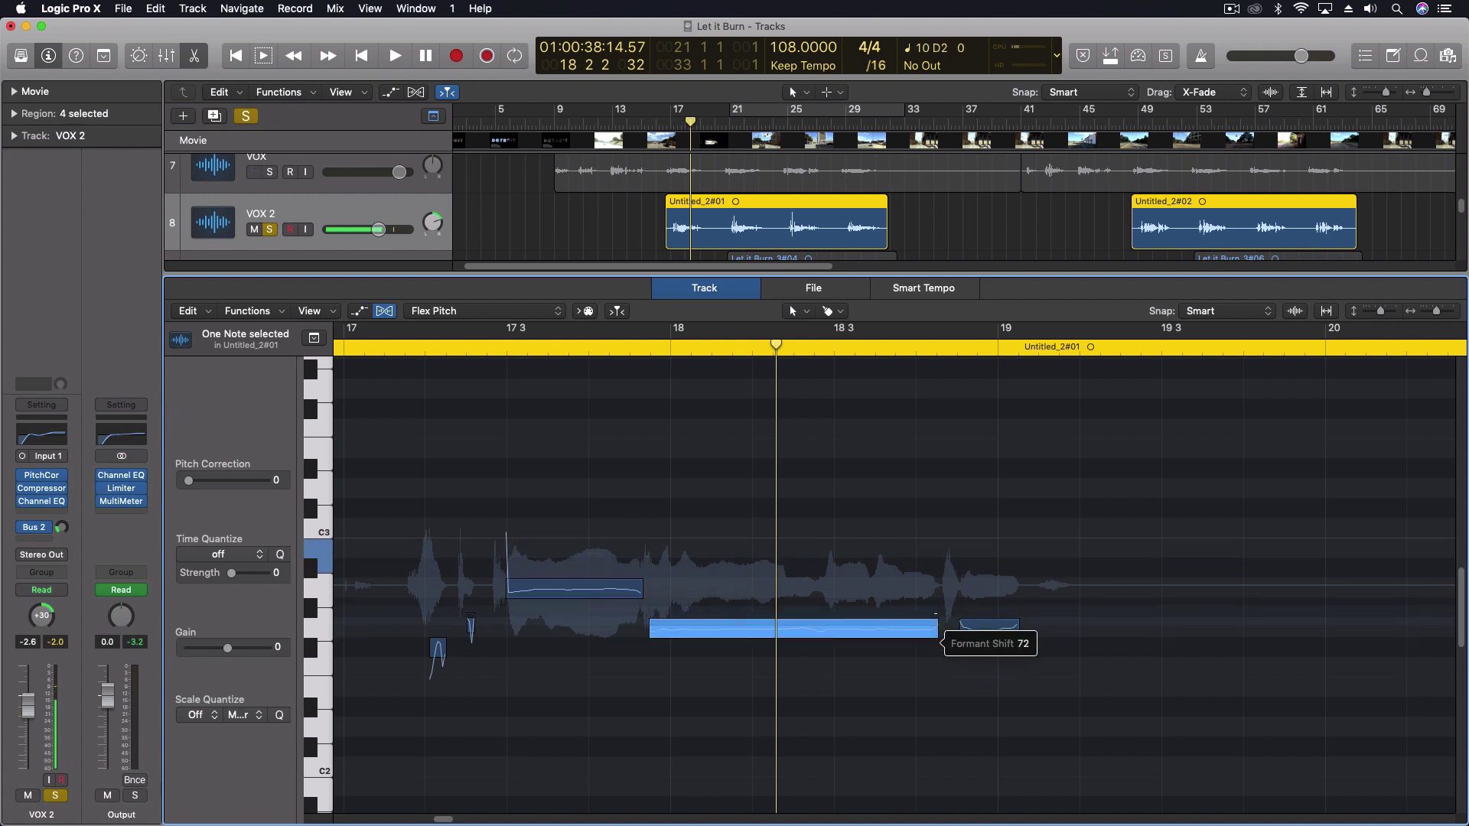
{"action": "left_click_drag", "start_coordinate": [935, 613], "coordinate": [935, 610]}
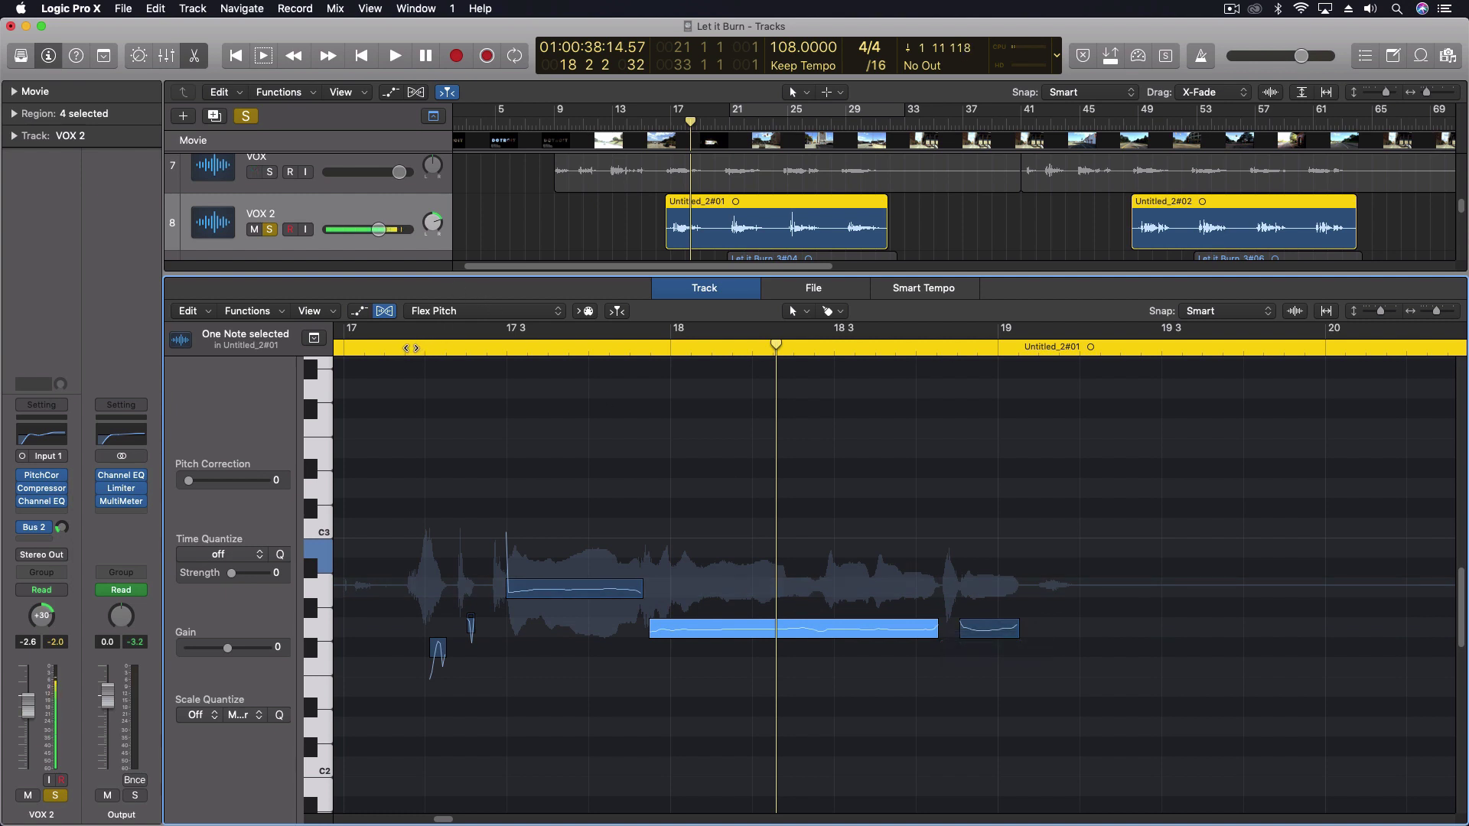
{"action": "key", "text": "space"}
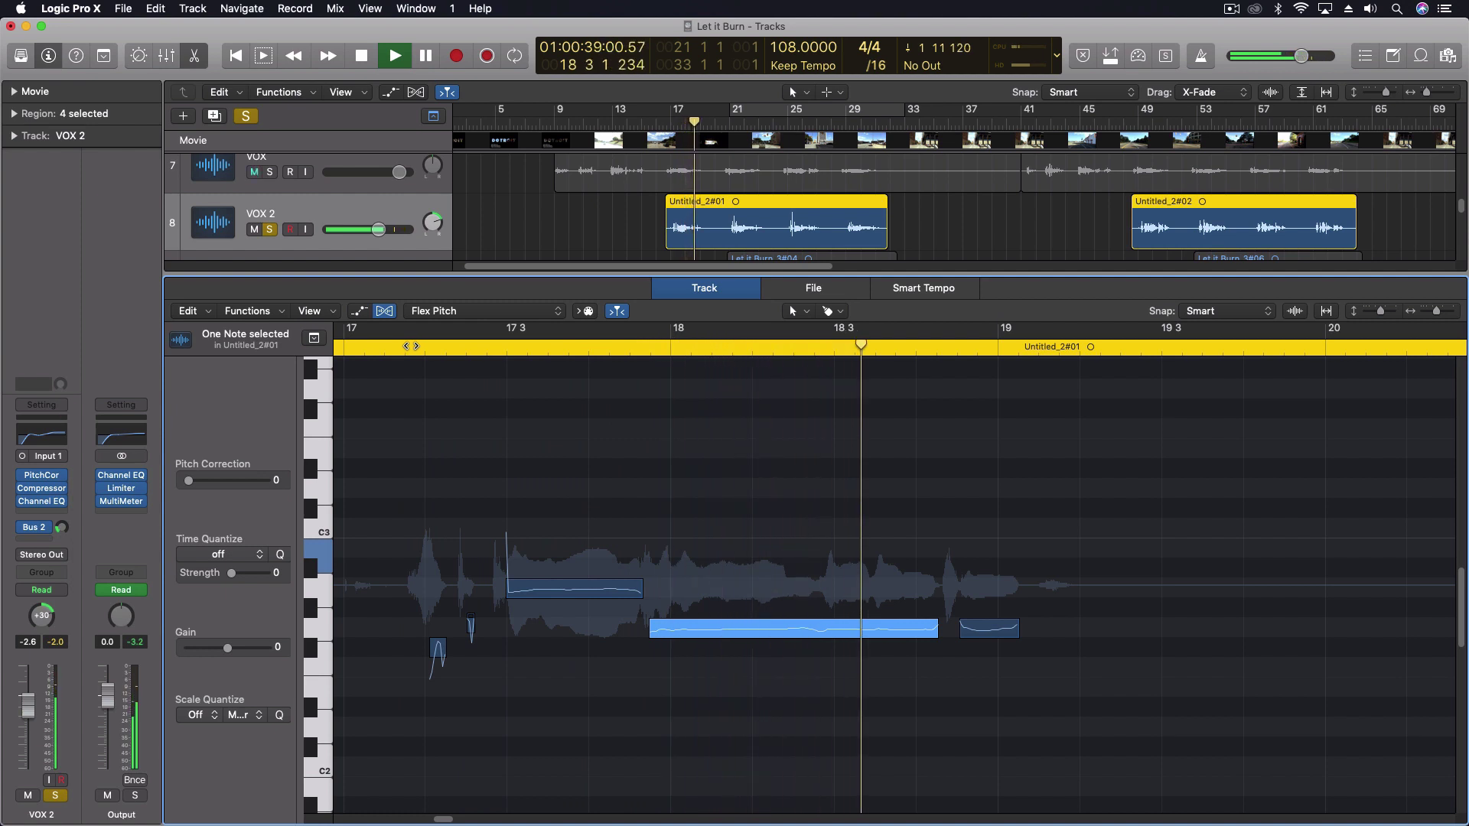
{"action": "key", "text": "space"}
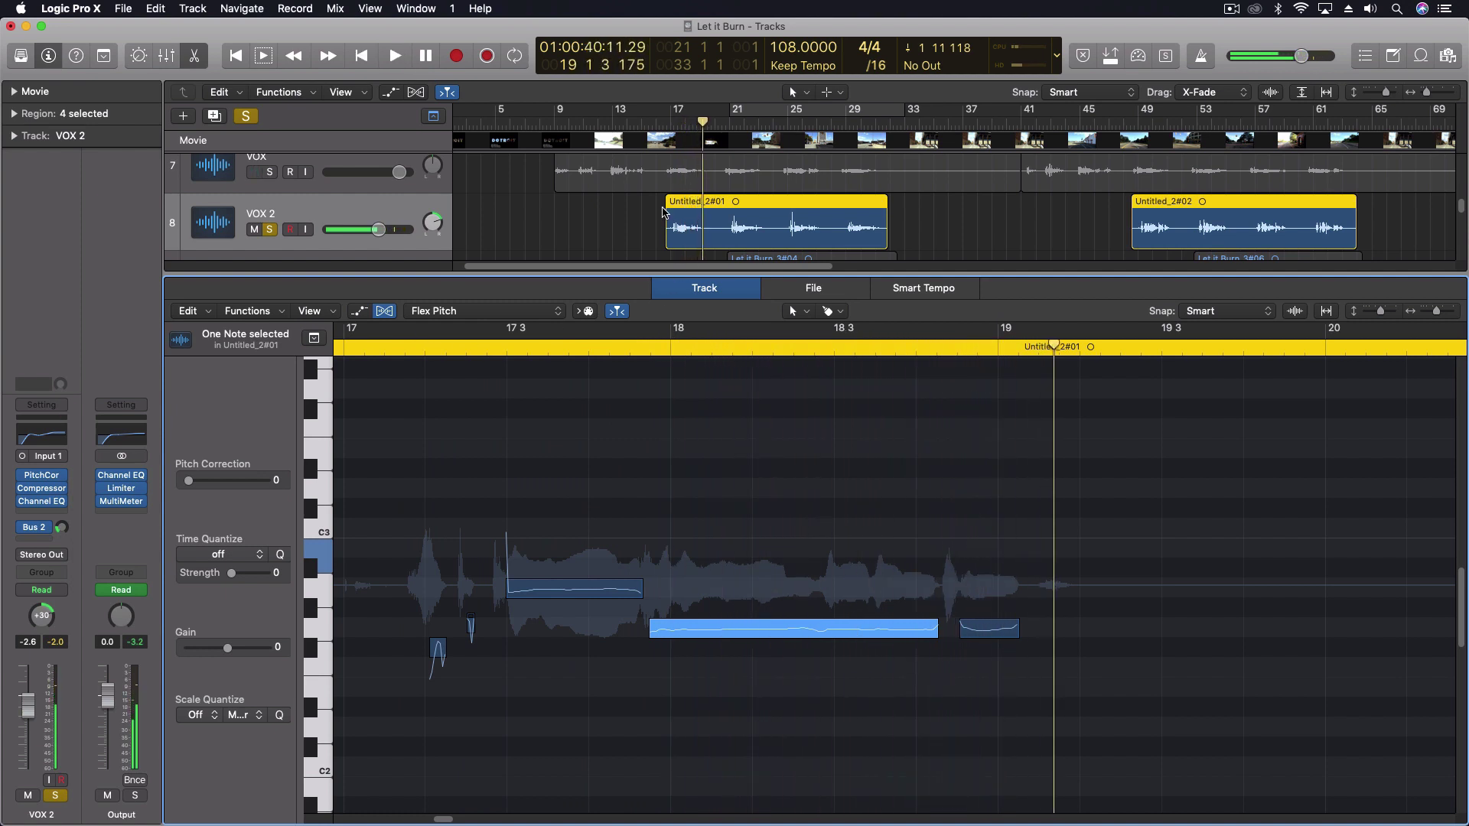
- Unsolo VOX 2 and play the vocal in context from around bar 15
{"action": "left_click", "coordinate": [271, 230]}
{"action": "left_click", "coordinate": [614, 164]}
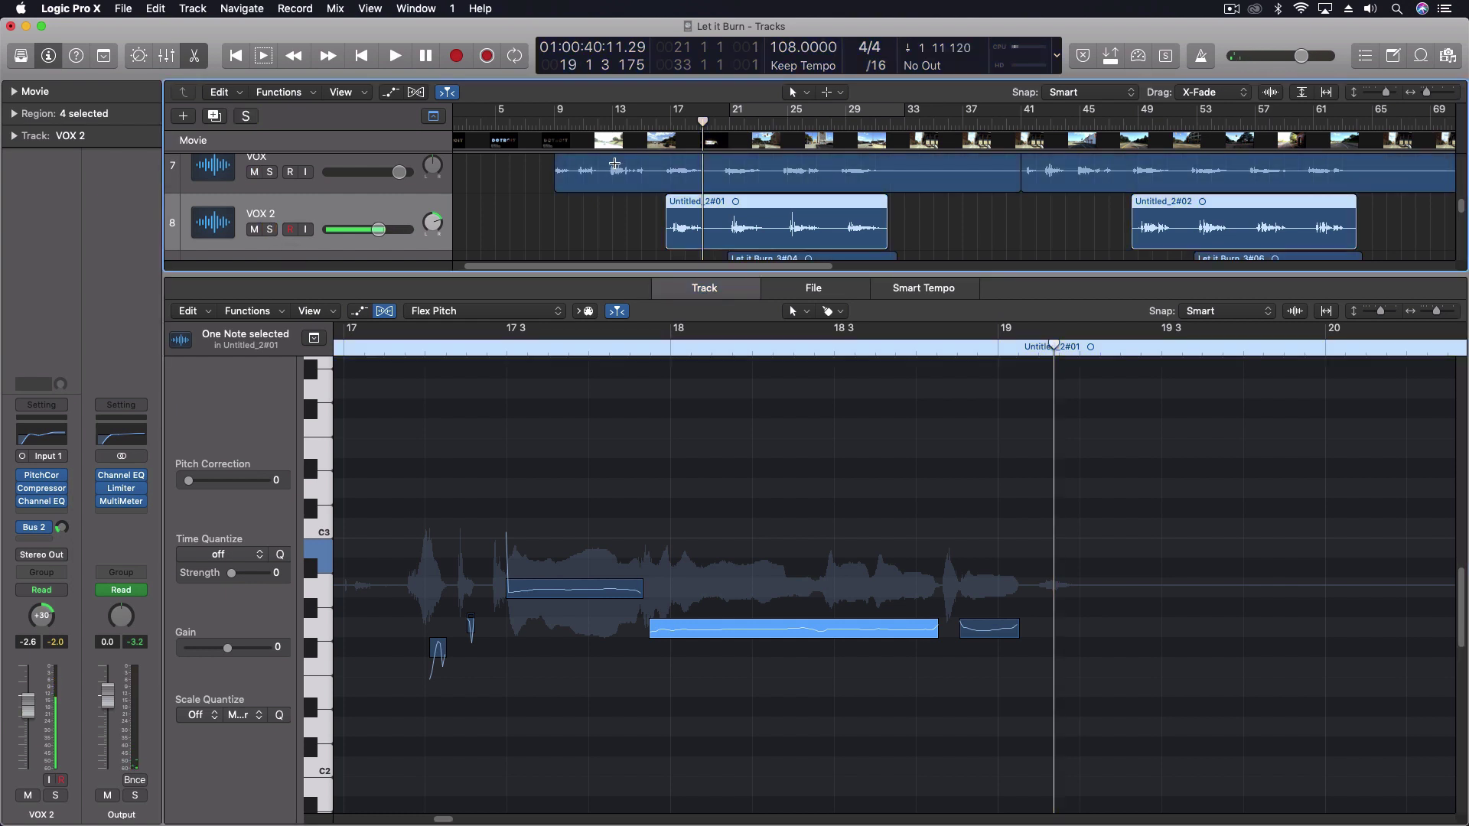
{"action": "left_click", "coordinate": [647, 119]}
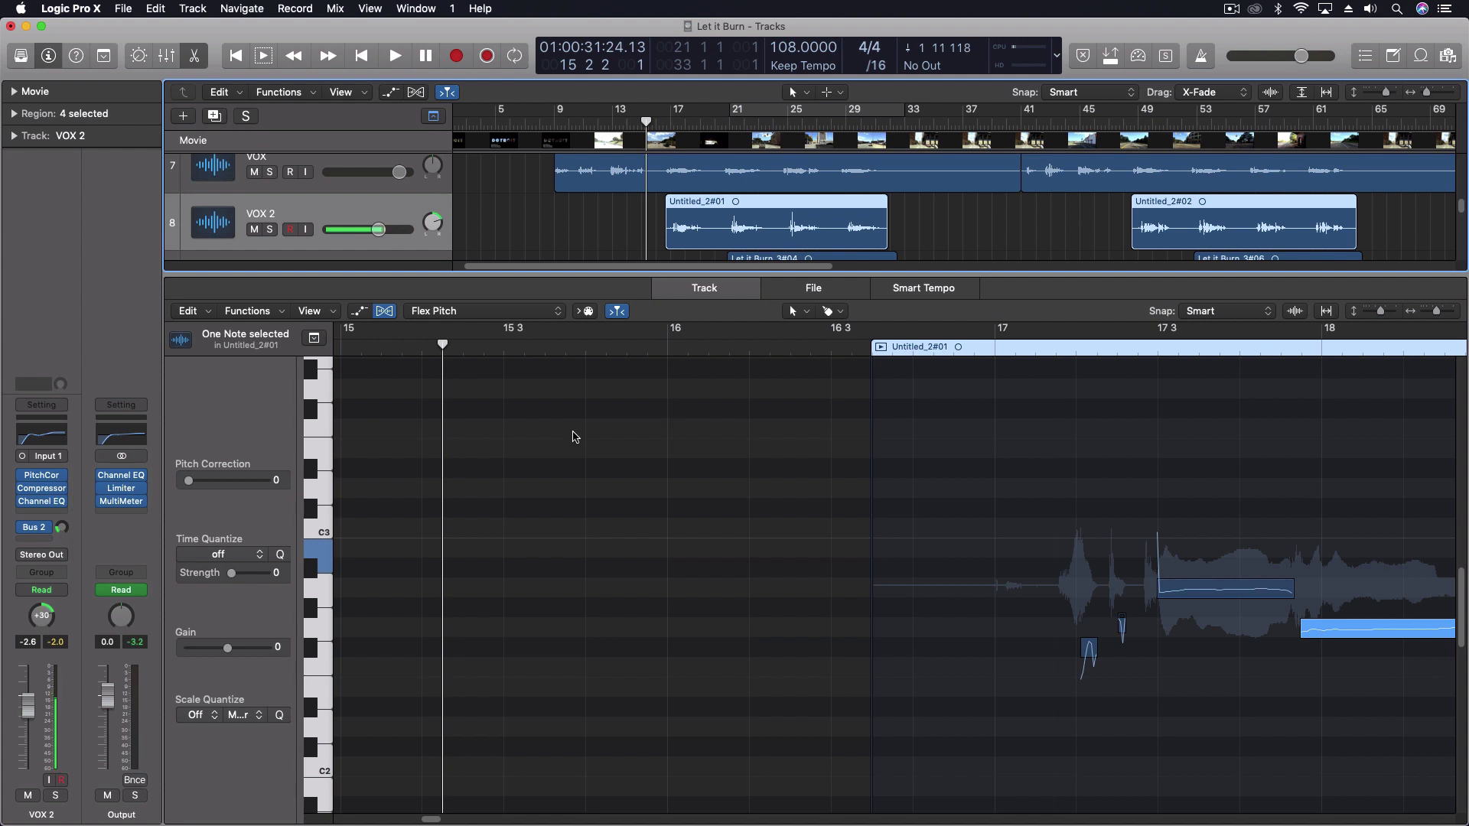
{"action": "key", "text": "space"}
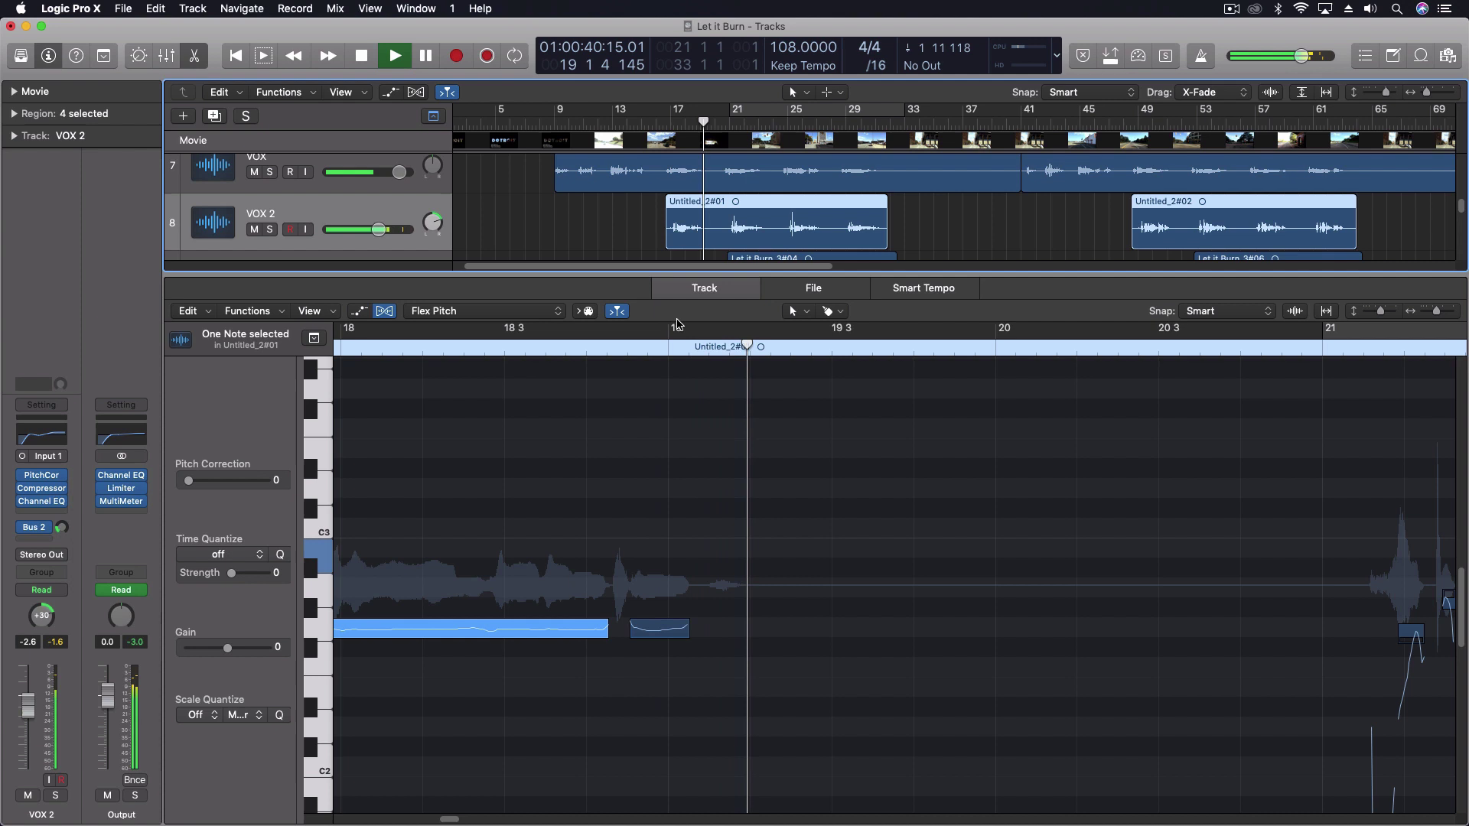
{"action": "key", "text": "space"}
- Lower the first held note's formants to about -142 and the long note's to -140, then play
{"action": "scroll", "coordinate": [489, 492], "scroll_direction": "left", "scroll_amount": 5}
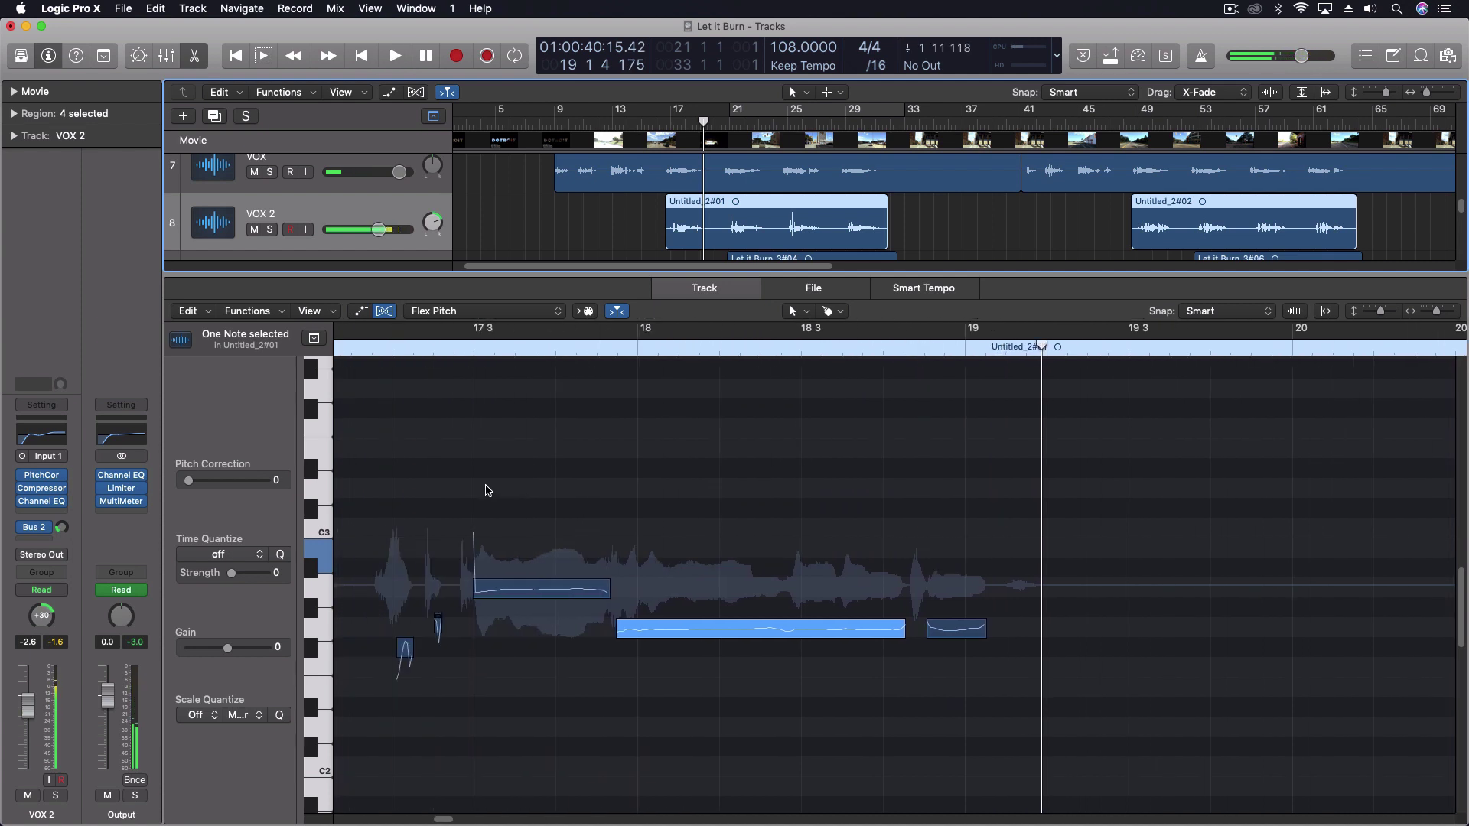
{"action": "left_click", "coordinate": [596, 594]}
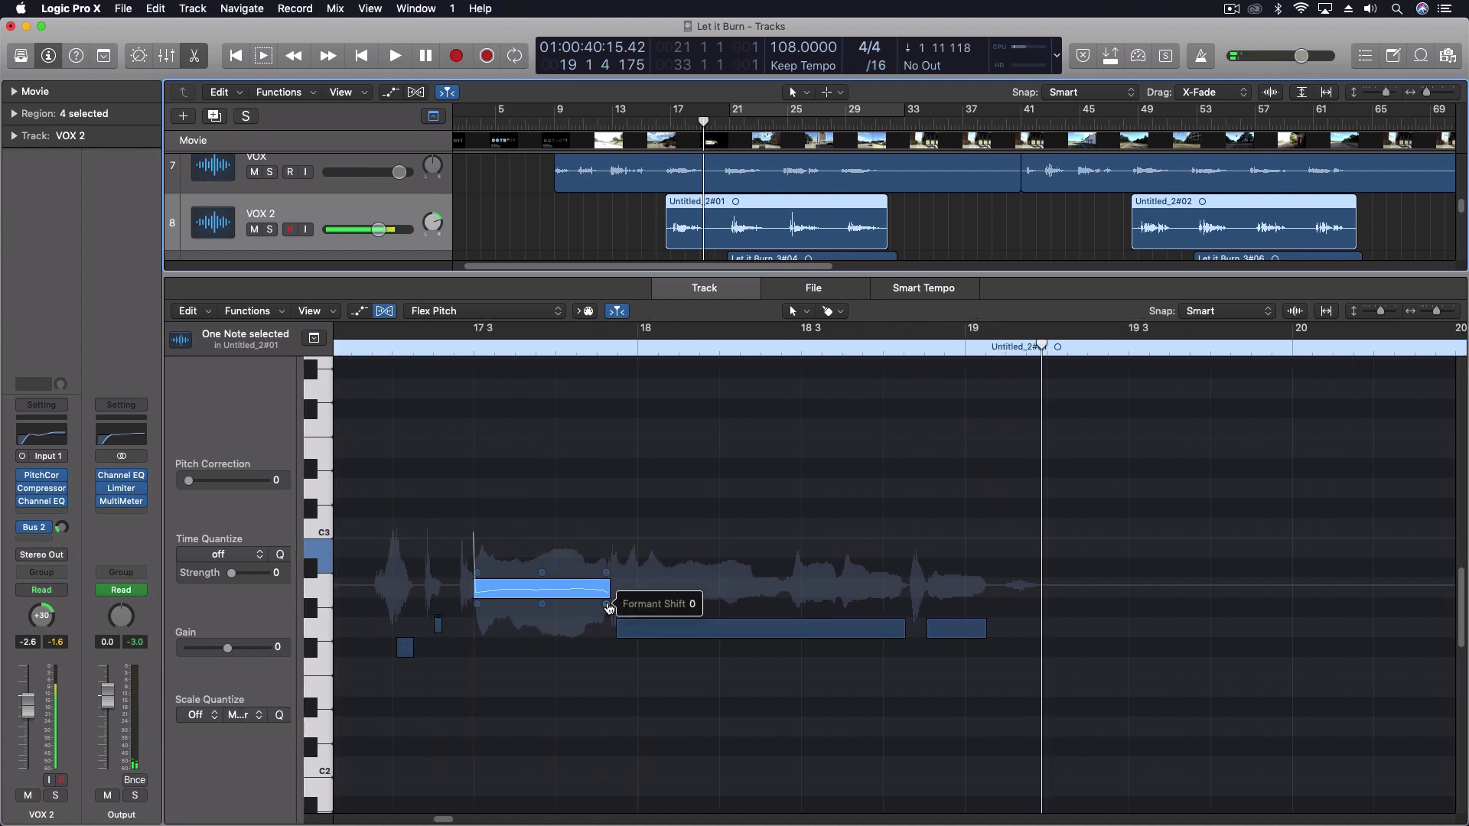
{"action": "left_click_drag", "start_coordinate": [606, 607], "coordinate": [597, 757]}
{"action": "left_click_drag", "start_coordinate": [905, 638], "coordinate": [892, 756]}
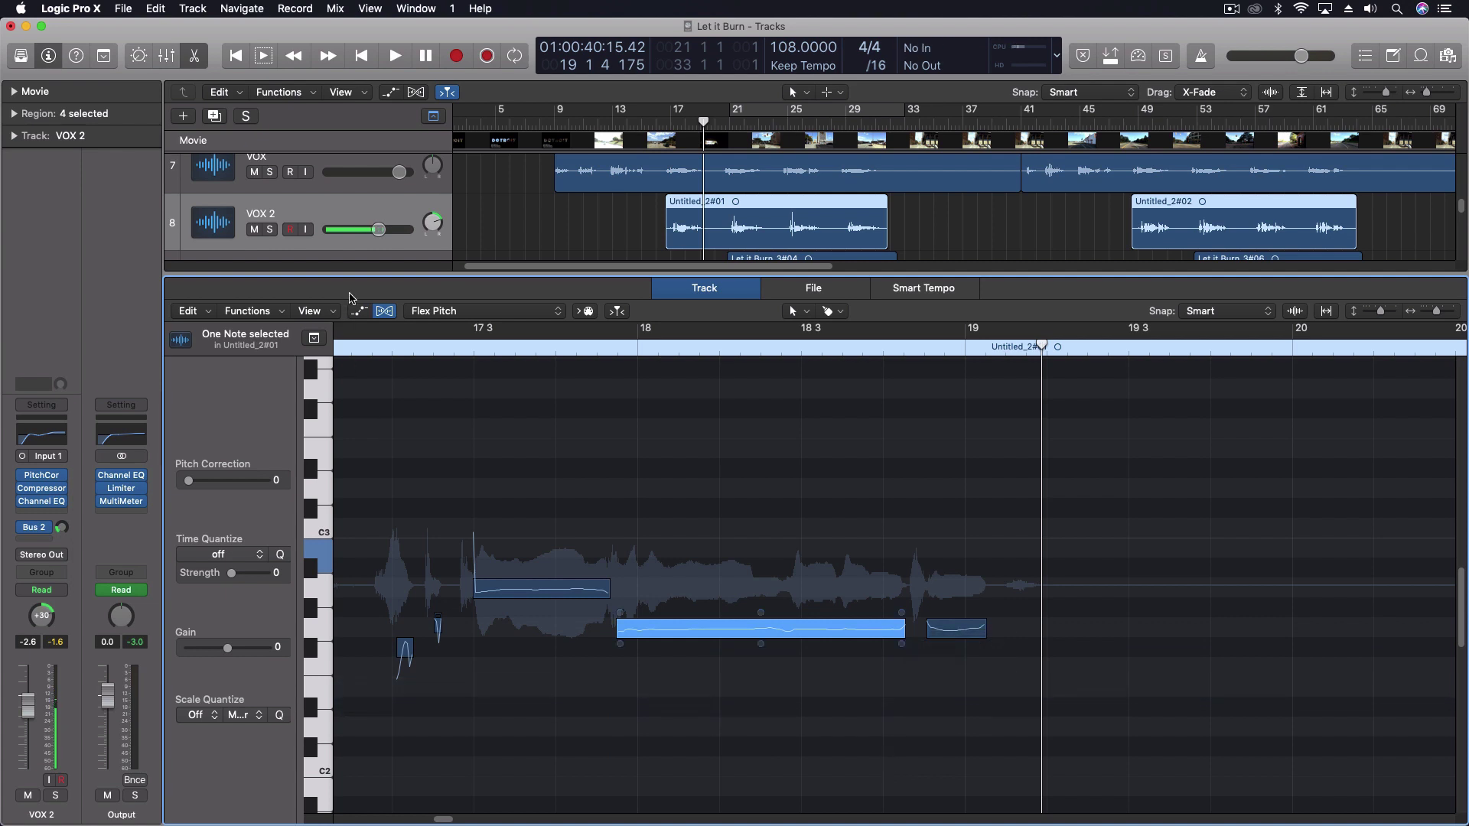
{"action": "double_click", "coordinate": [409, 345]}
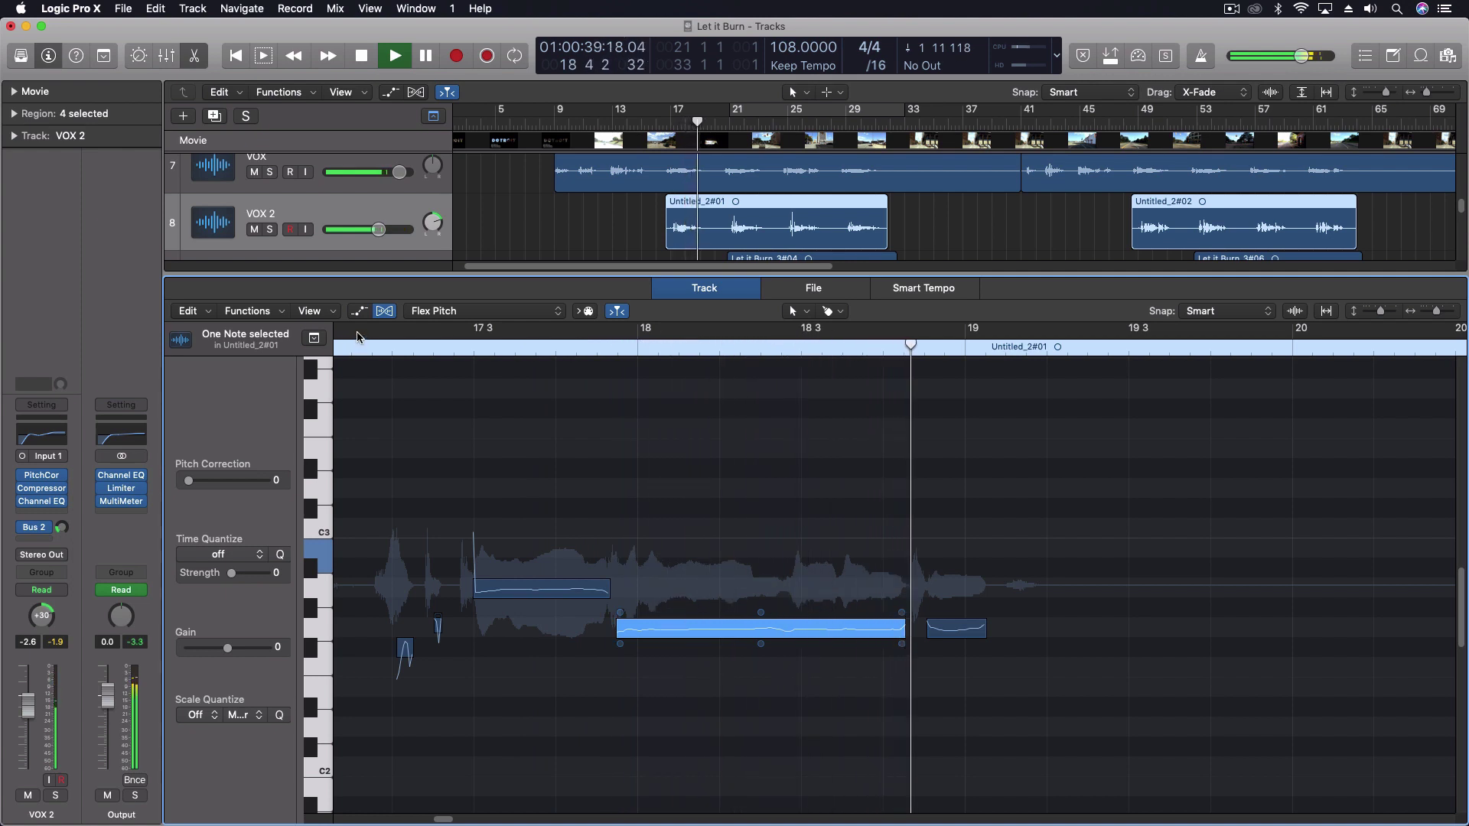
- Set the first held note's formants to -200 and the next note's to 204, then audition
{"action": "key", "text": "space"}
{"action": "left_click", "coordinate": [603, 586]}
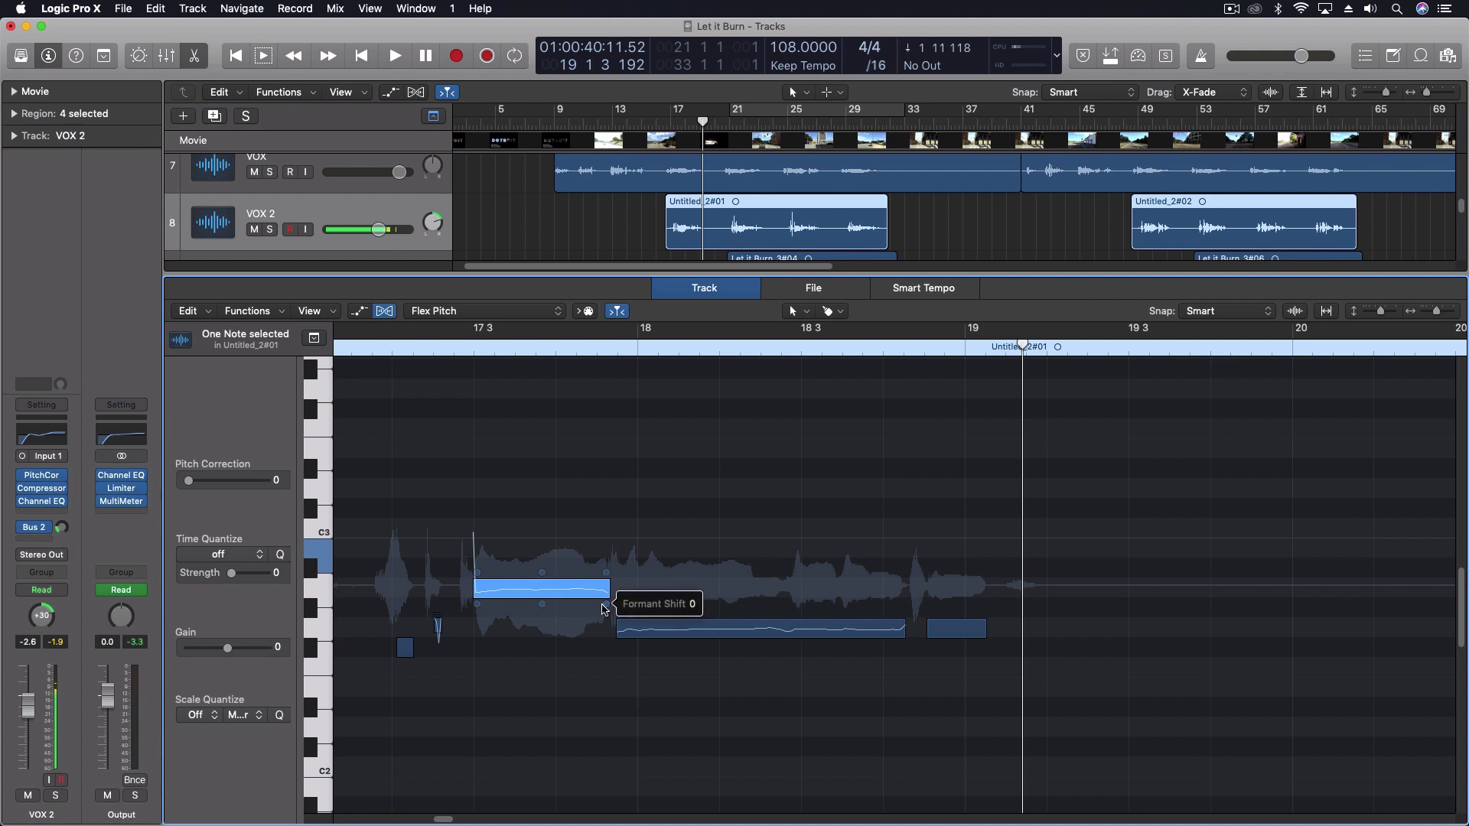
{"action": "left_click_drag", "start_coordinate": [608, 607], "coordinate": [595, 675]}
{"action": "left_click_drag", "start_coordinate": [901, 643], "coordinate": [904, 568]}
{"action": "left_click", "coordinate": [413, 346]}
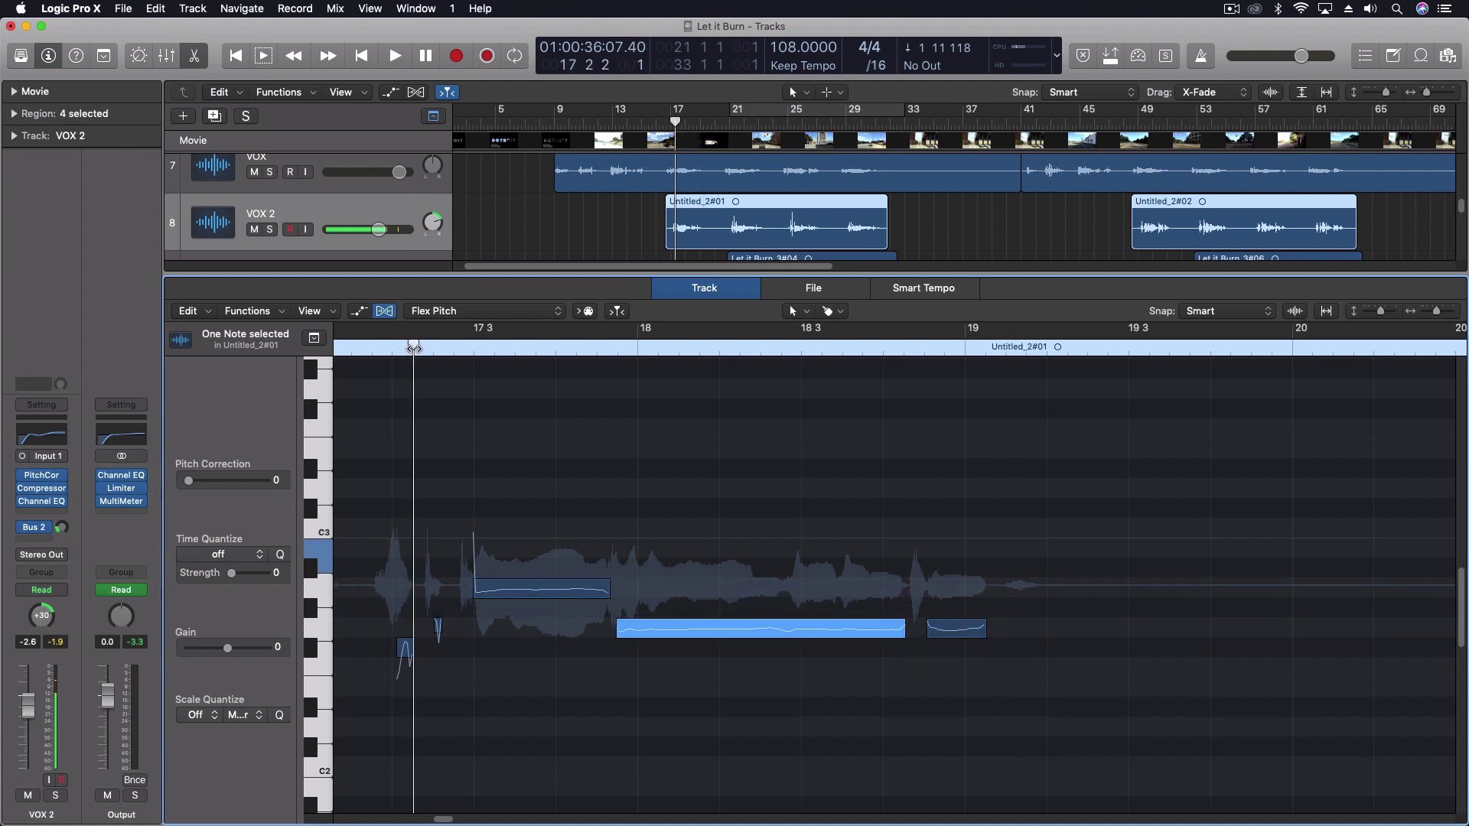
{"action": "key", "text": "space"}
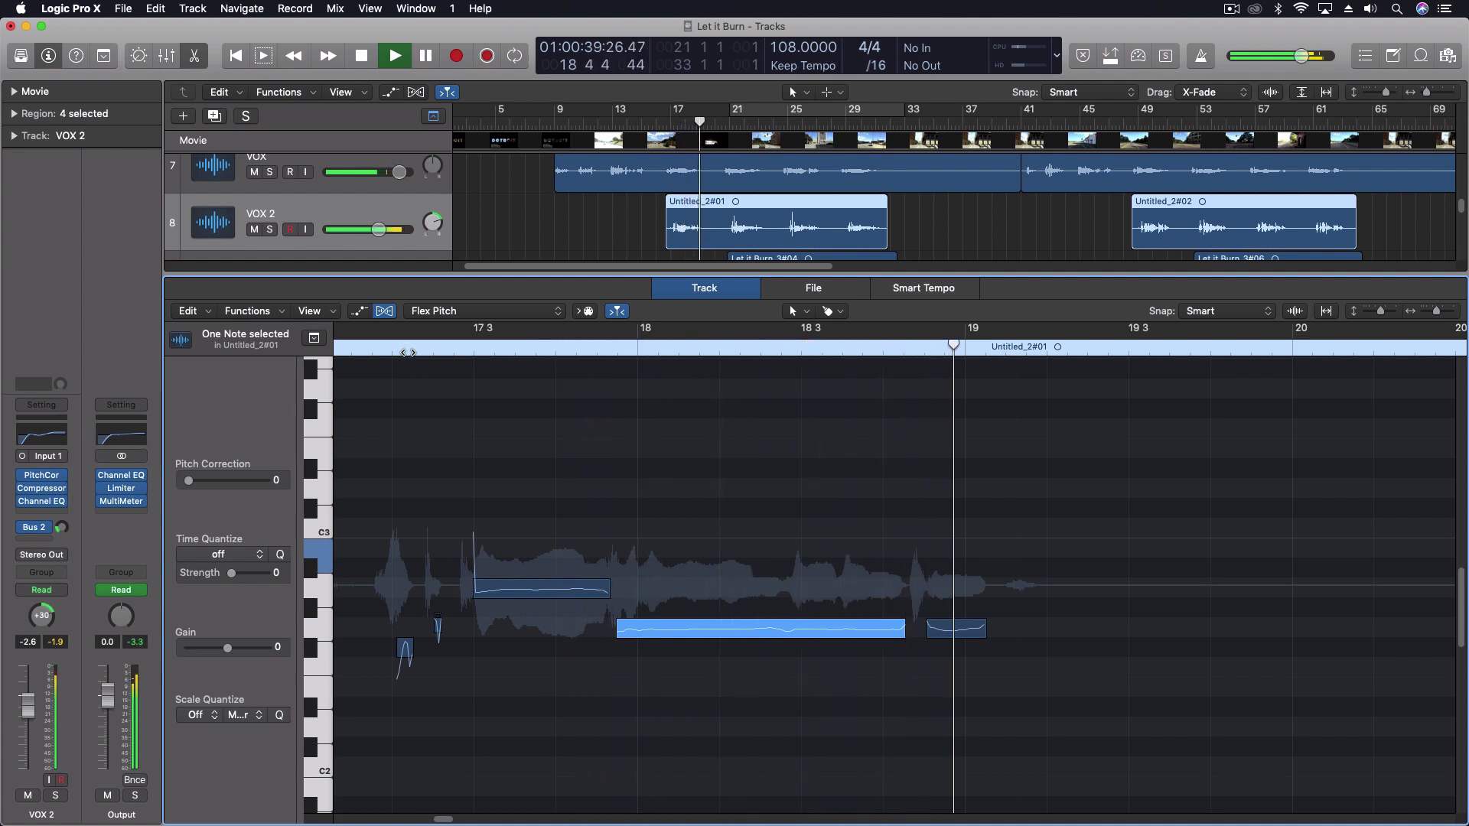
{"action": "key", "text": "space"}
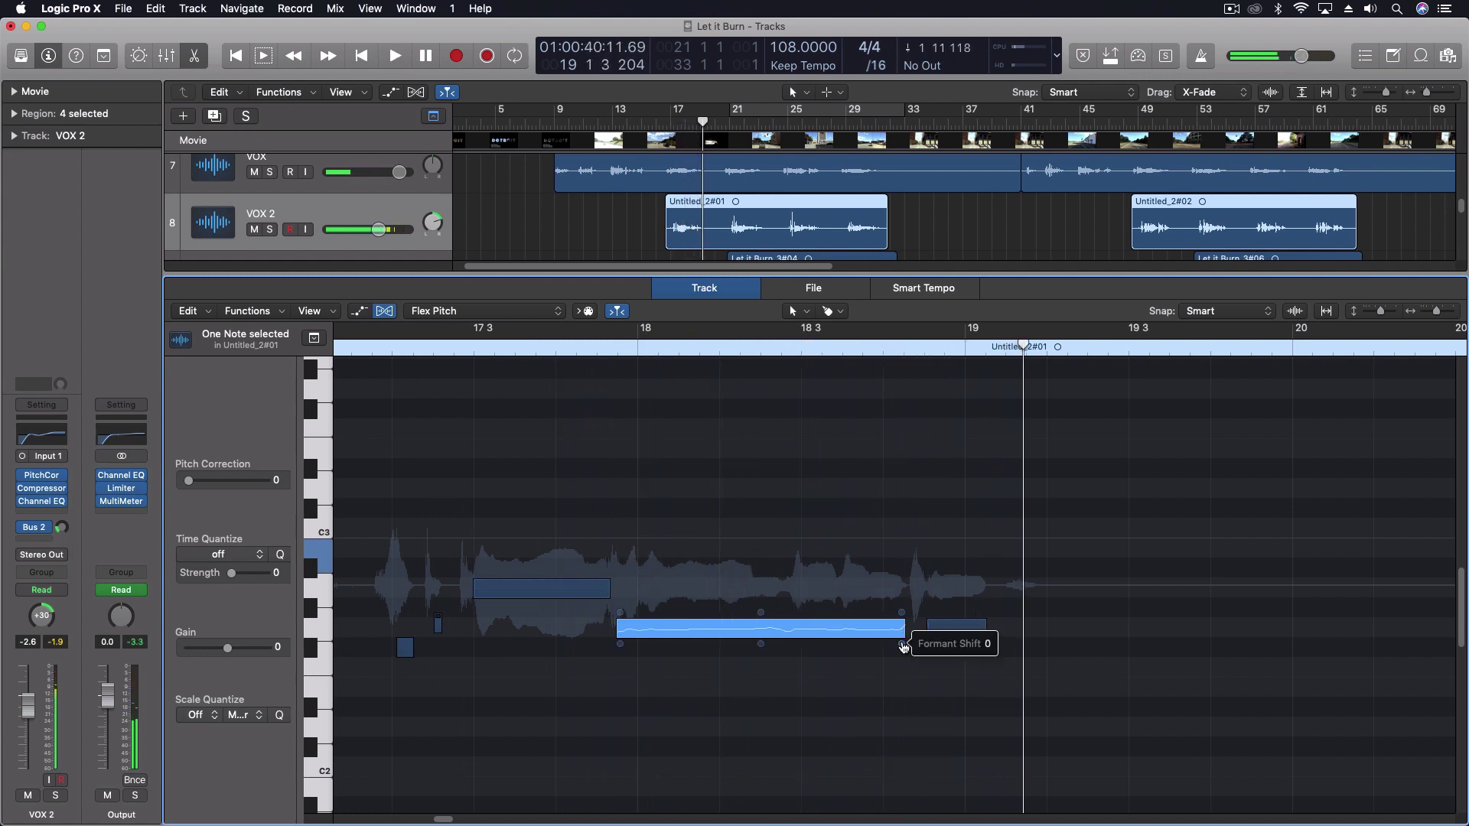
- Change the long note's formant shift to 112 and play the phrase back
{"action": "left_click_drag", "start_coordinate": [903, 647], "coordinate": [903, 589]}
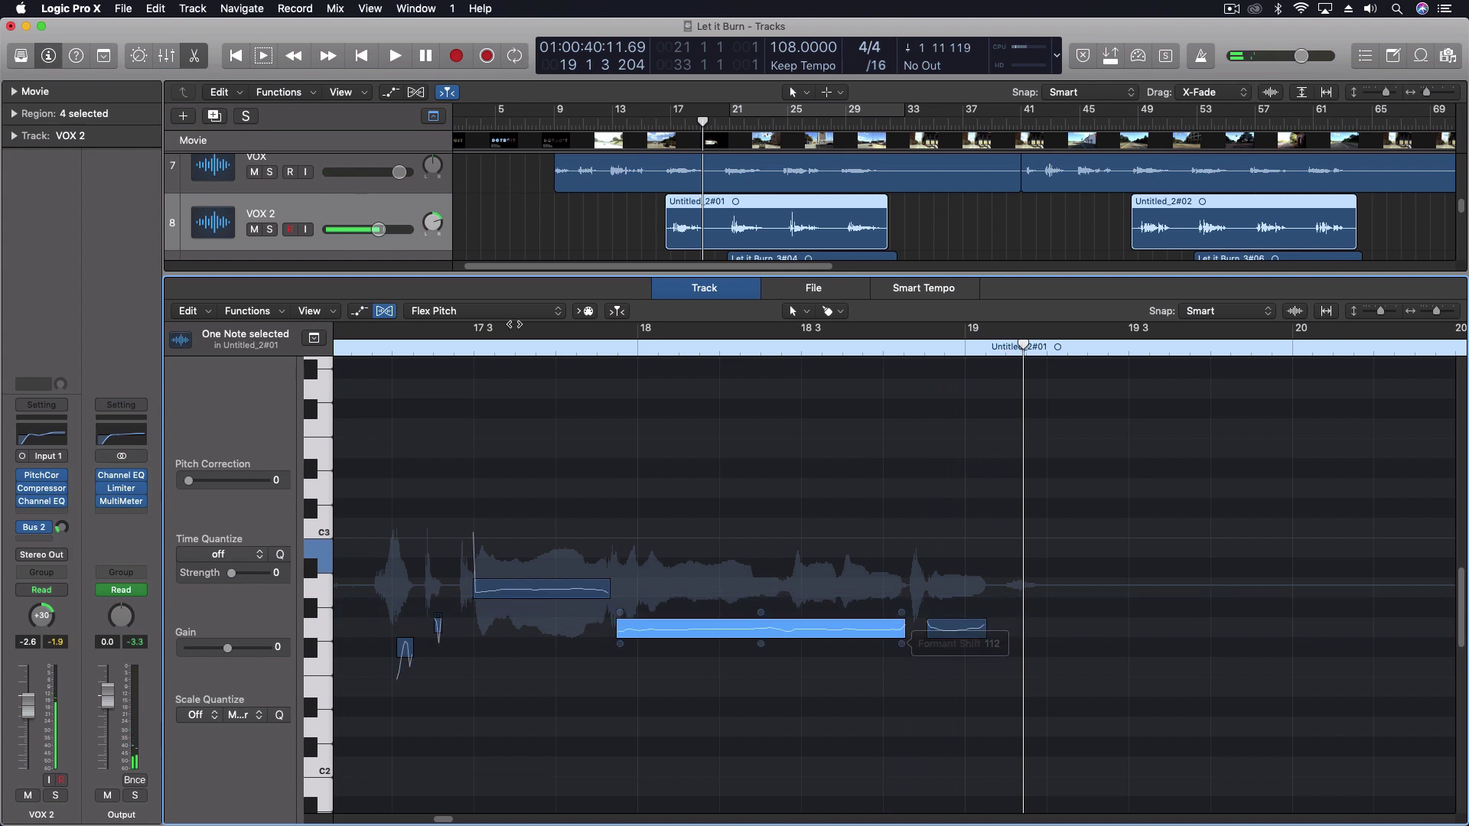
{"action": "left_click", "coordinate": [439, 347]}
{"action": "key", "text": "space"}
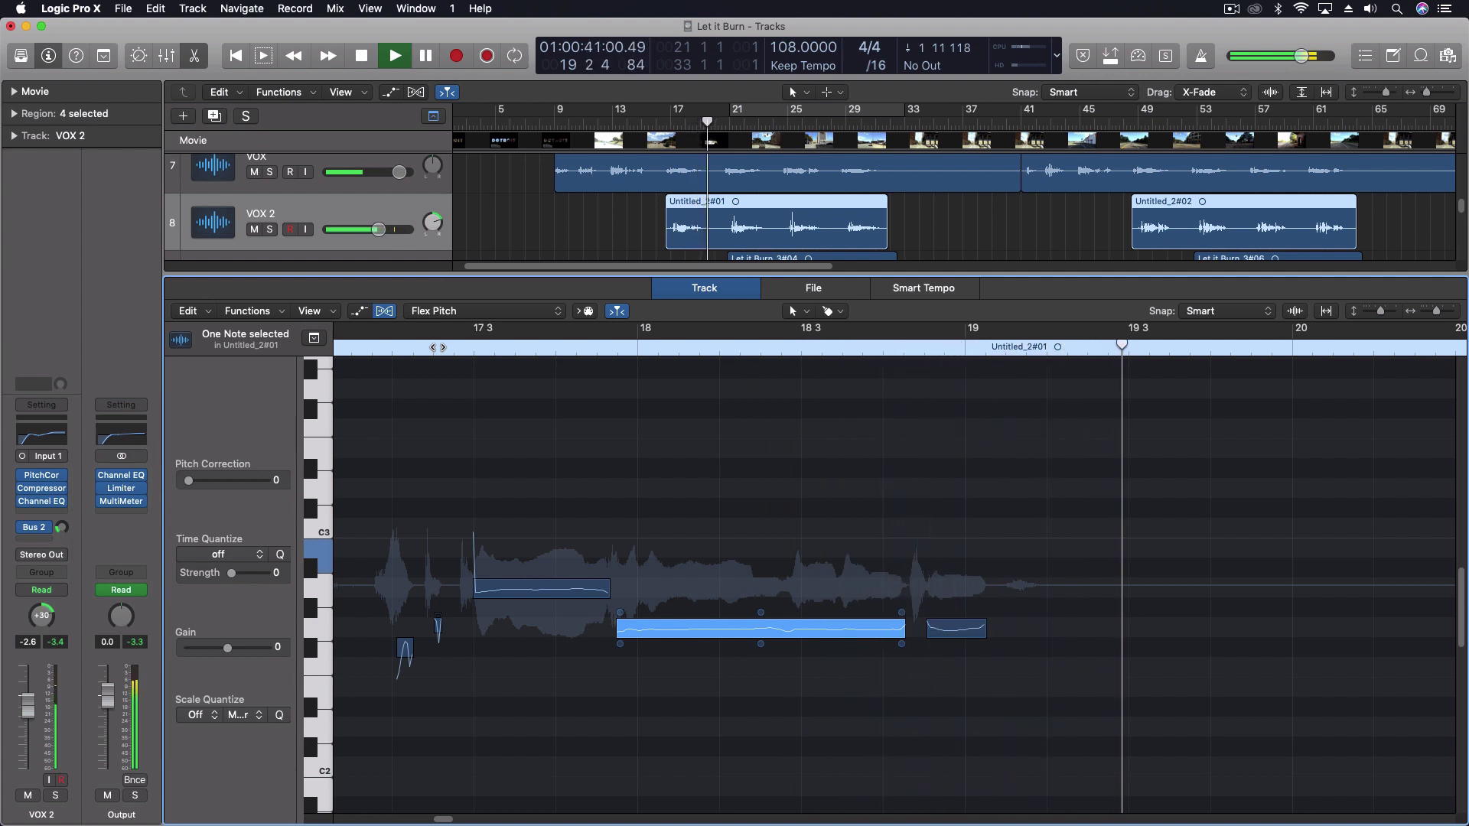
{"action": "key", "text": "space"}
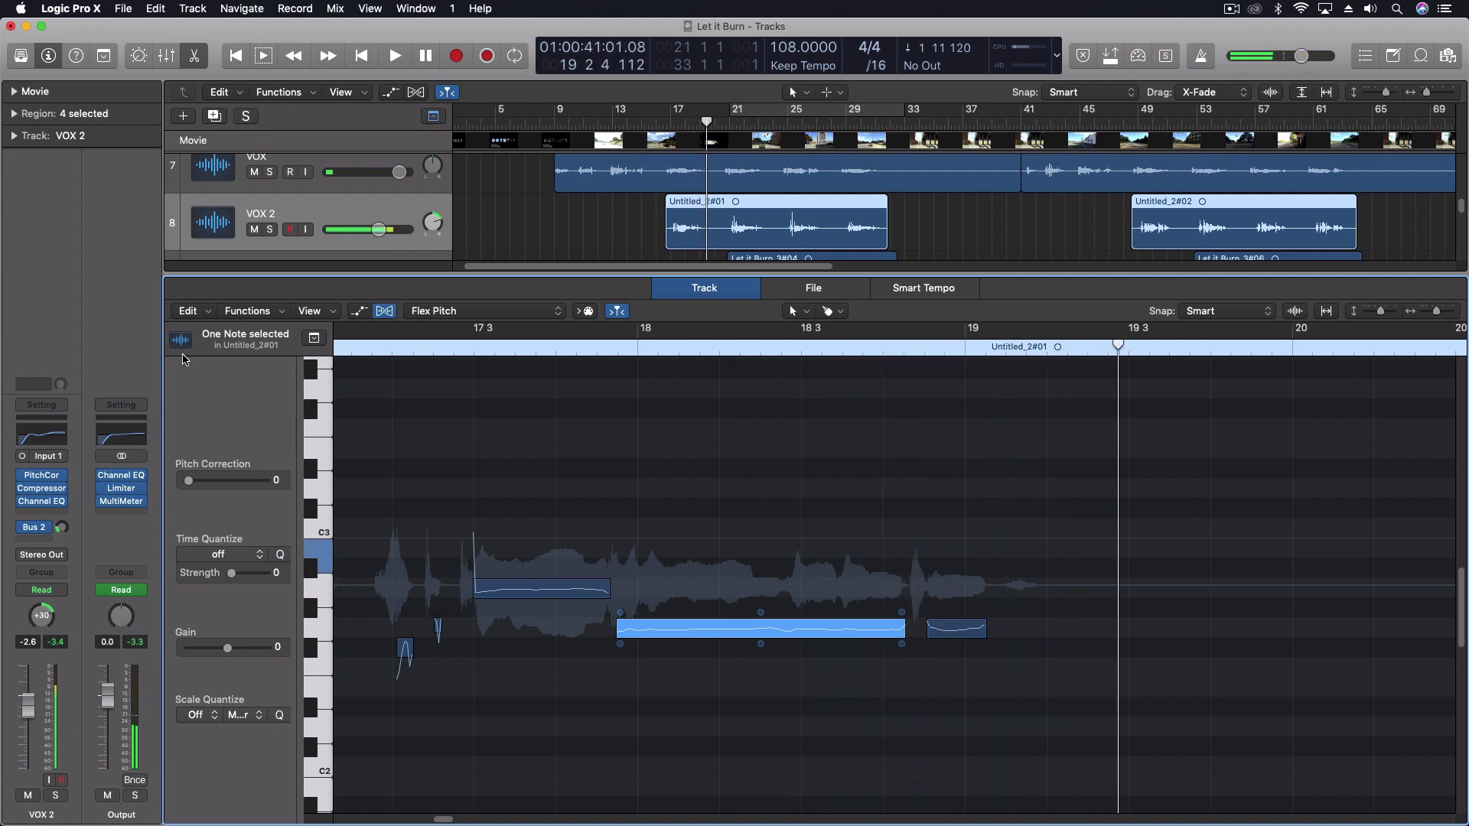